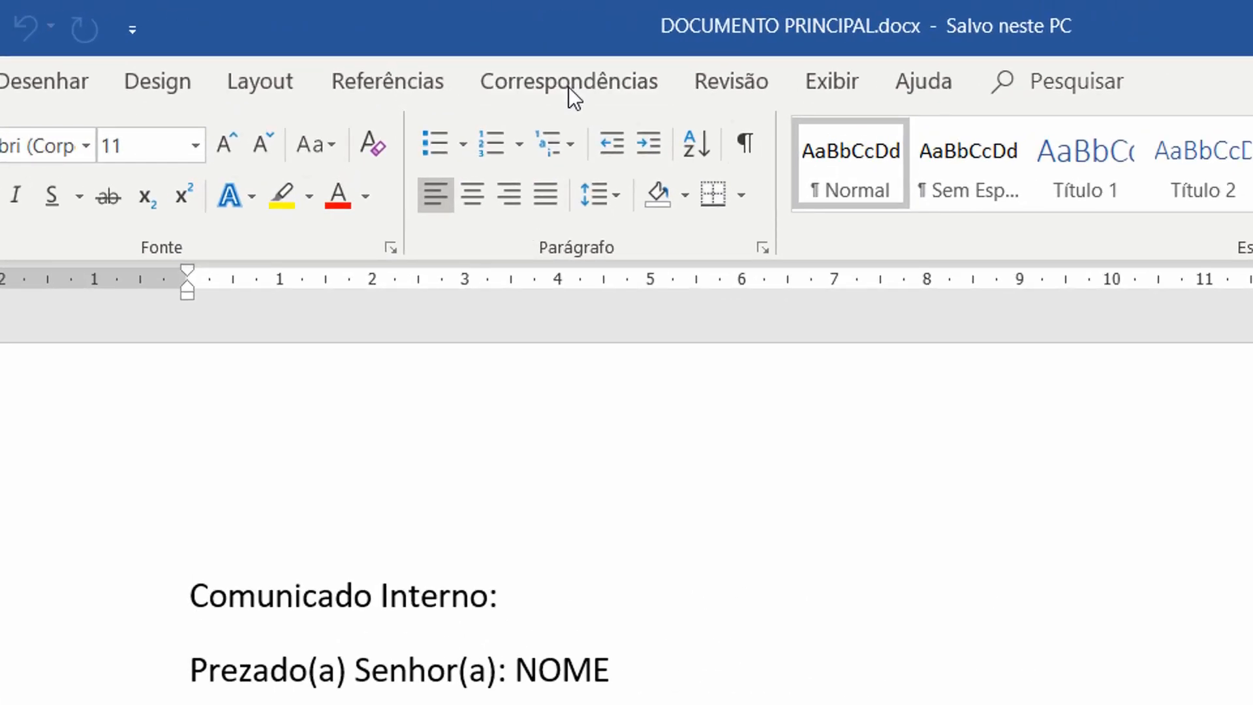
Start the step-by-step mail merge wizard for letters, use the current document, and proceed to recipient selection.
{"action": "left_click", "coordinate": [569, 83]}
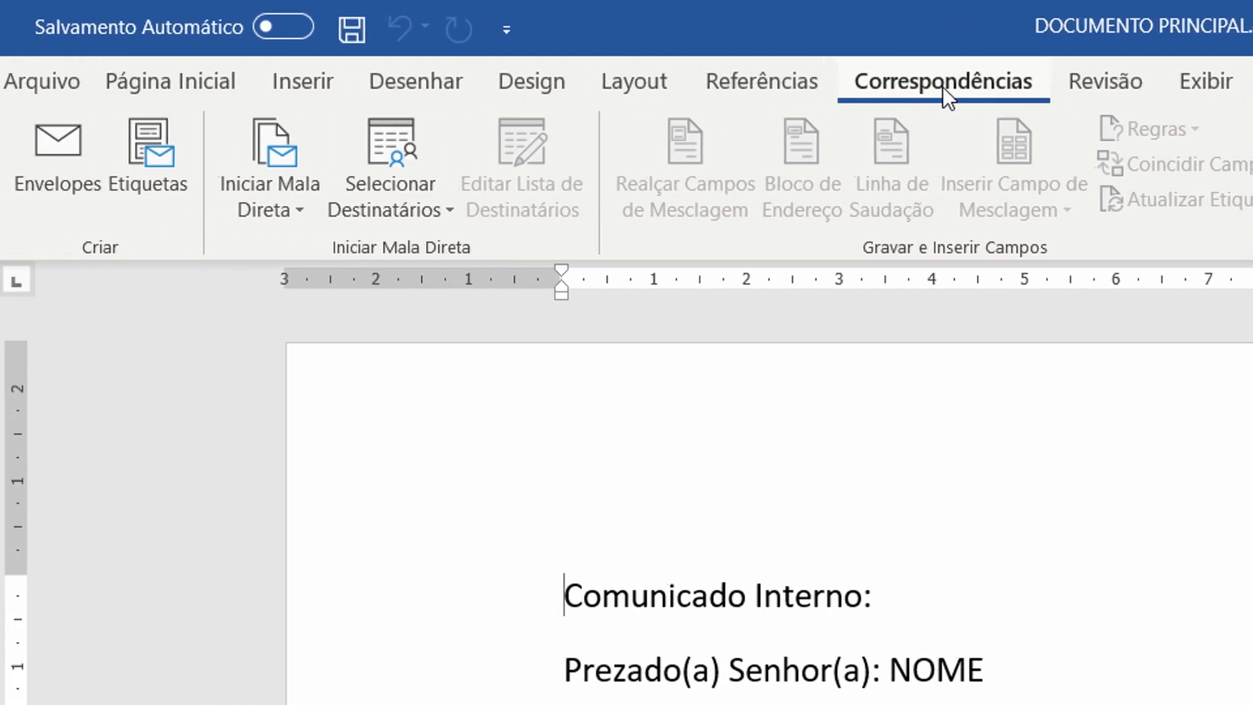
{"action": "left_click", "coordinate": [283, 214]}
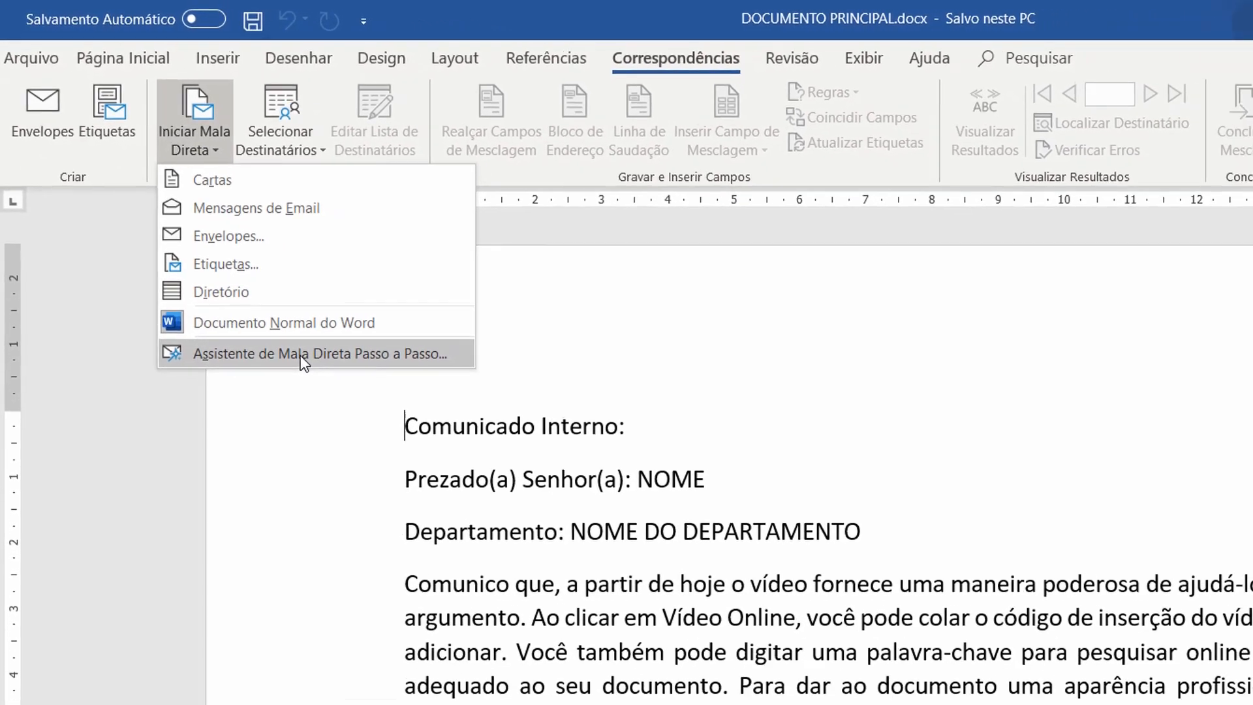
{"action": "left_click", "coordinate": [347, 407]}
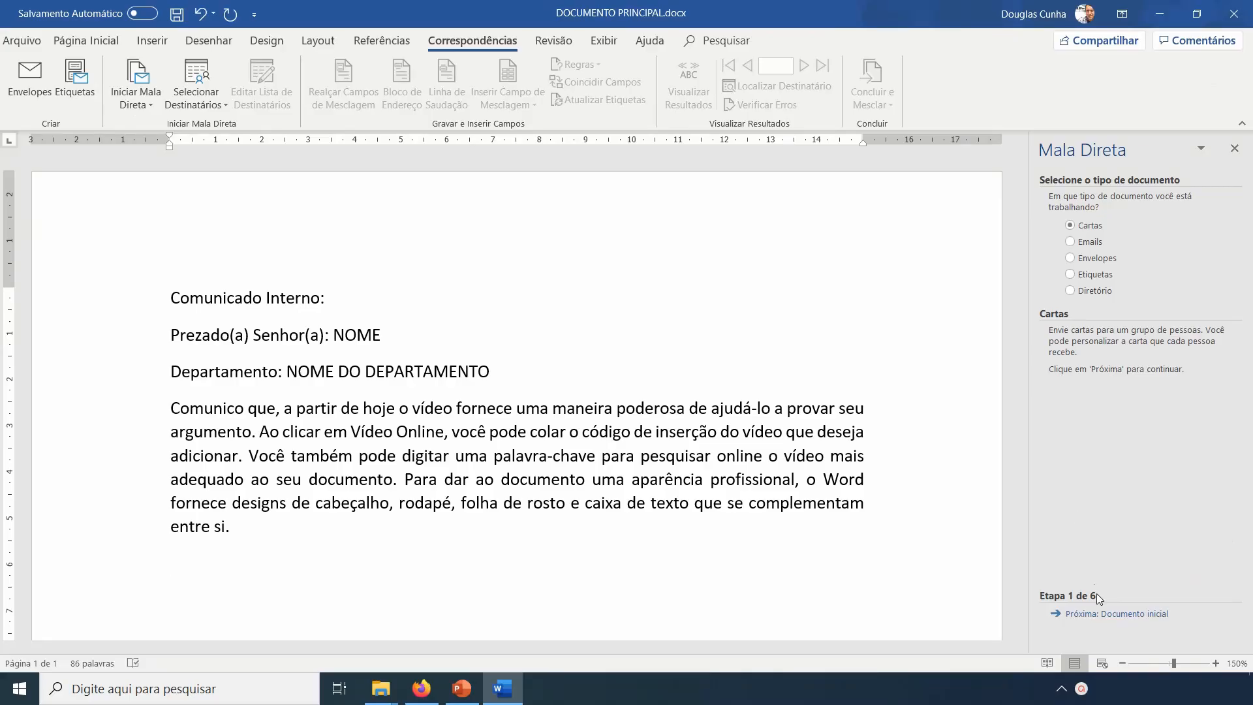
{"action": "left_click", "coordinate": [1103, 613]}
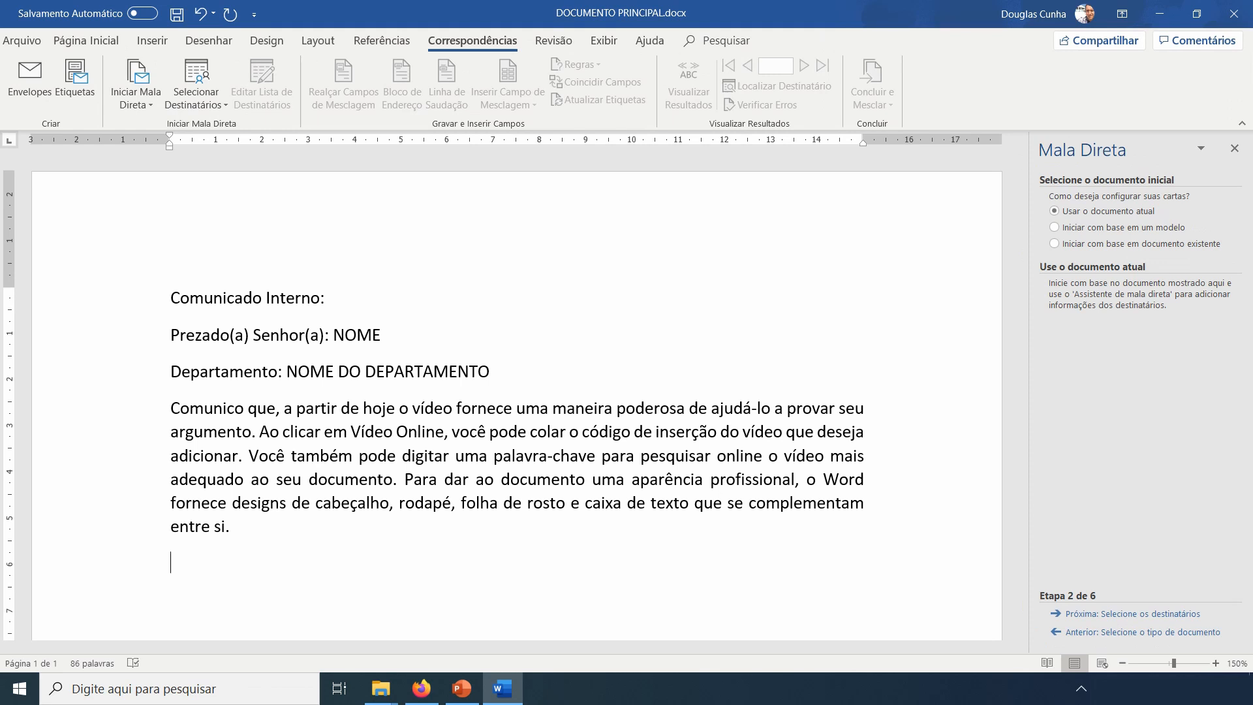
{"action": "left_click", "coordinate": [1106, 614]}
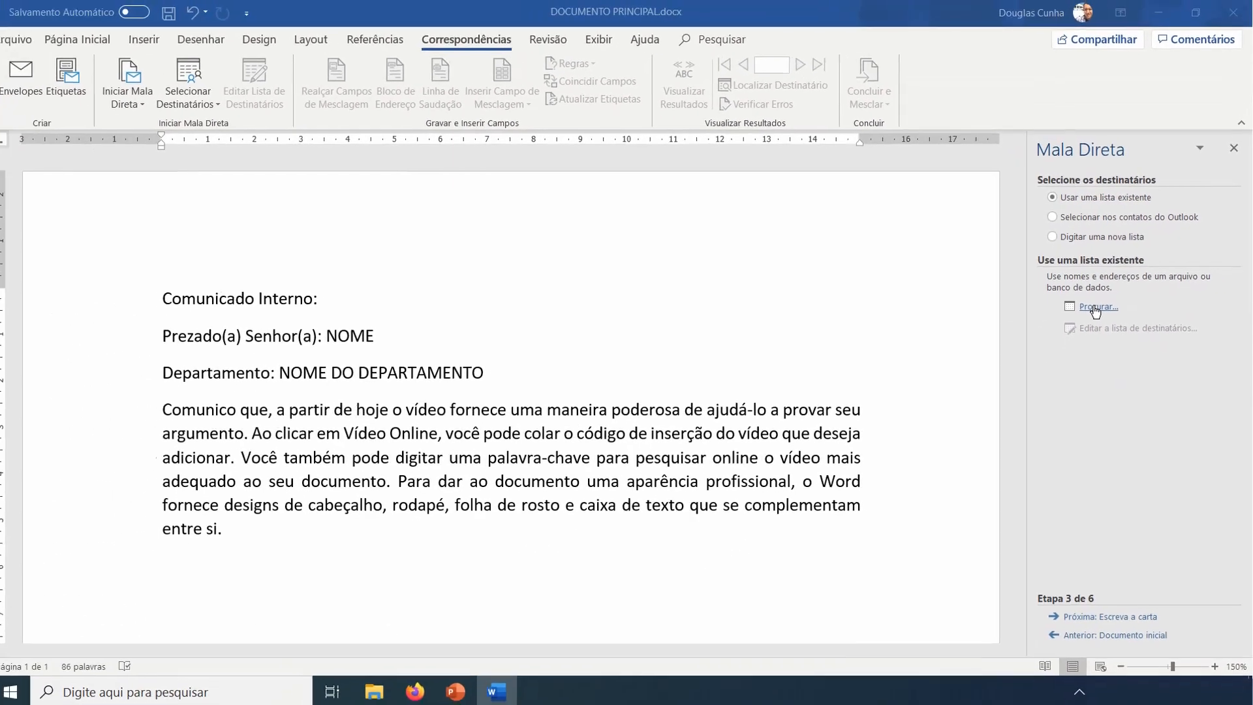
Load DADOS.docx from the mala_direta_teste folder on the desktop as the existing recipient list.
{"action": "left_click", "coordinate": [1012, 369]}
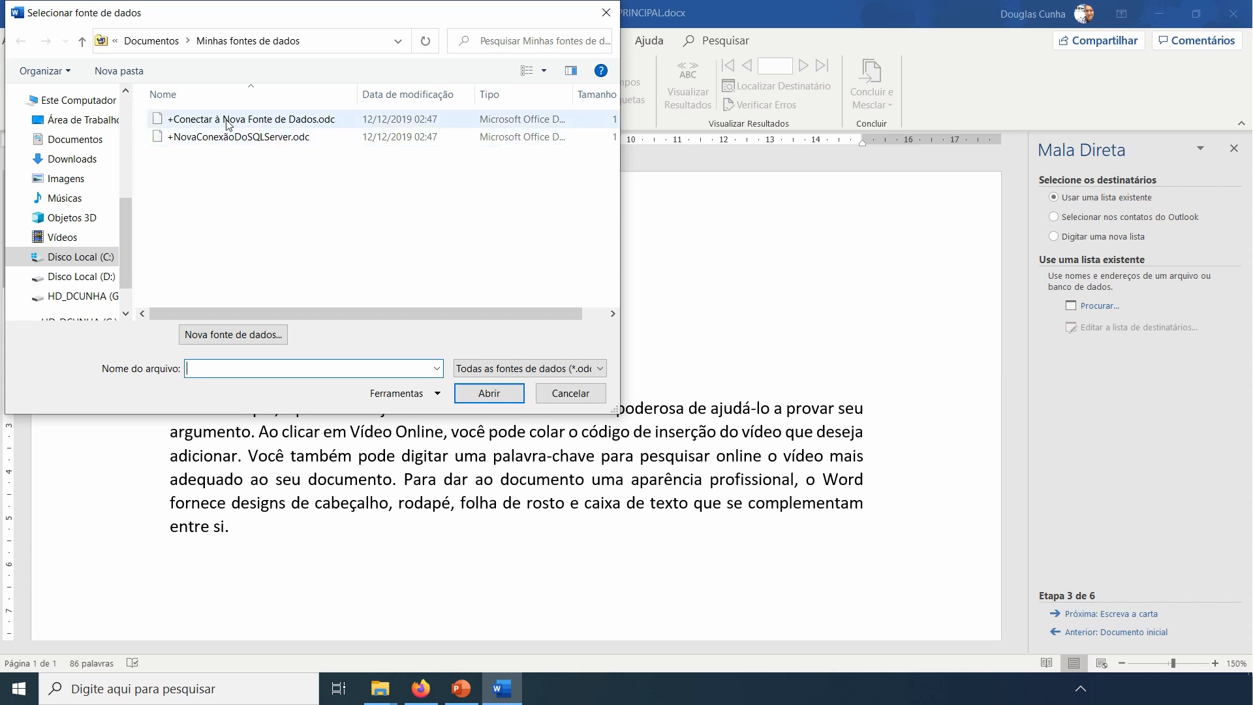
{"action": "left_click", "coordinate": [81, 122]}
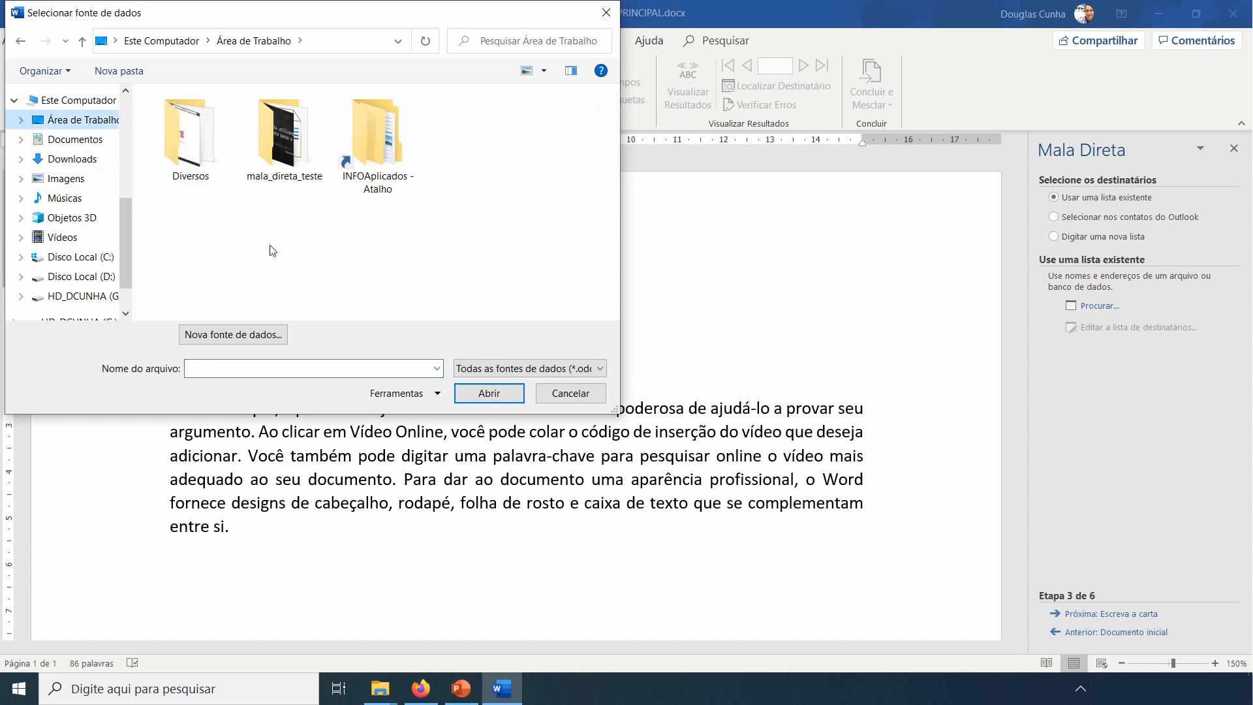
{"action": "left_click", "coordinate": [289, 145]}
{"action": "double_click", "coordinate": [289, 145]}
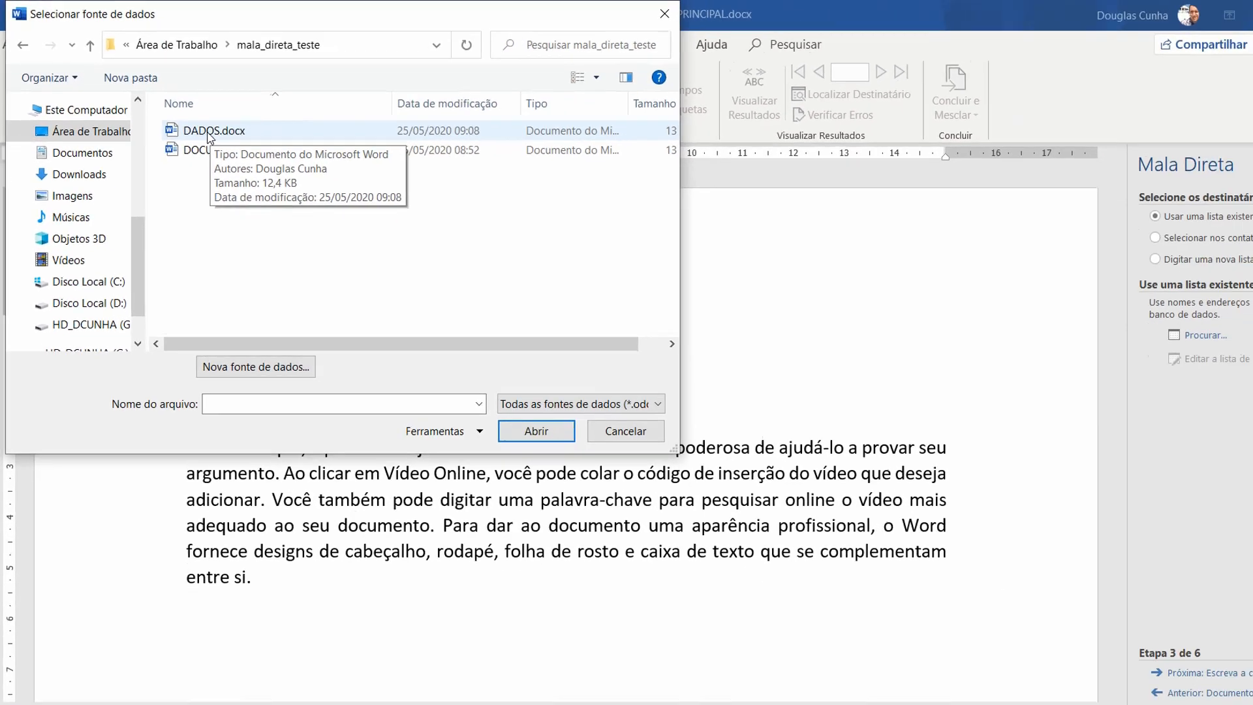
{"action": "double_click", "coordinate": [303, 192]}
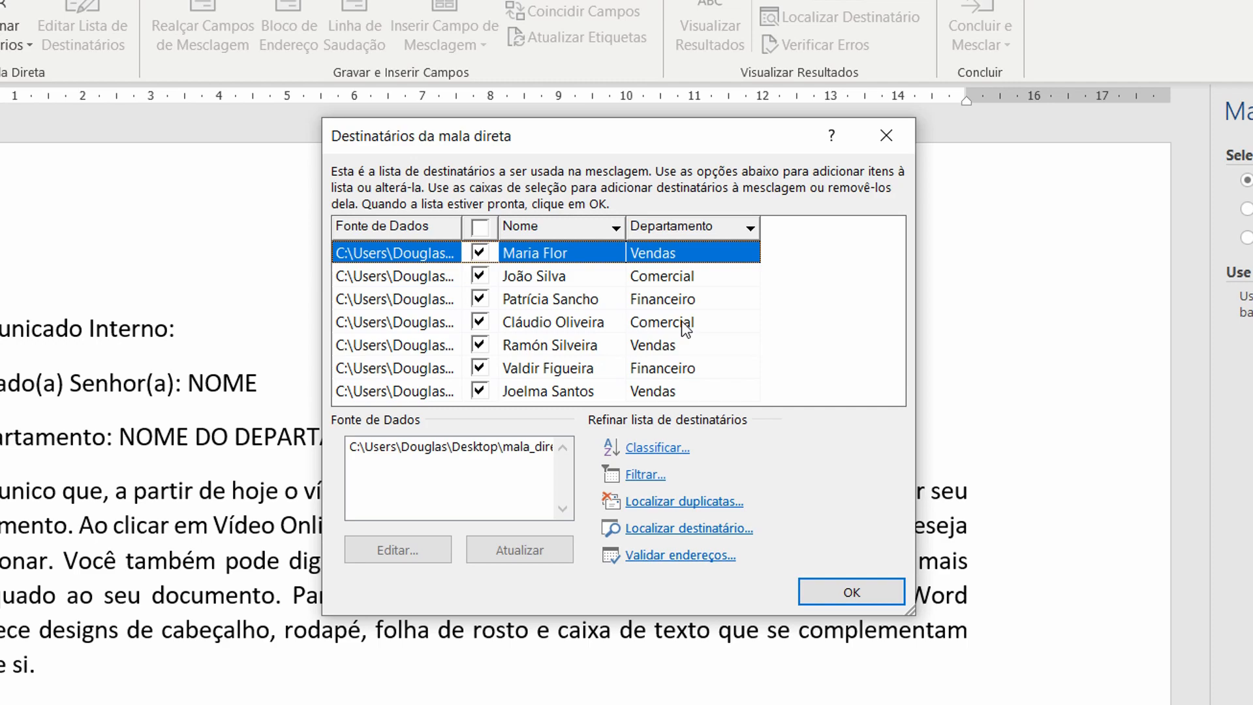
Add a recipient record with Nome InfoAplicados and Departamento Informática to the data source, accept the list, and proceed to writing the letter.
{"action": "key", "text": "End"}
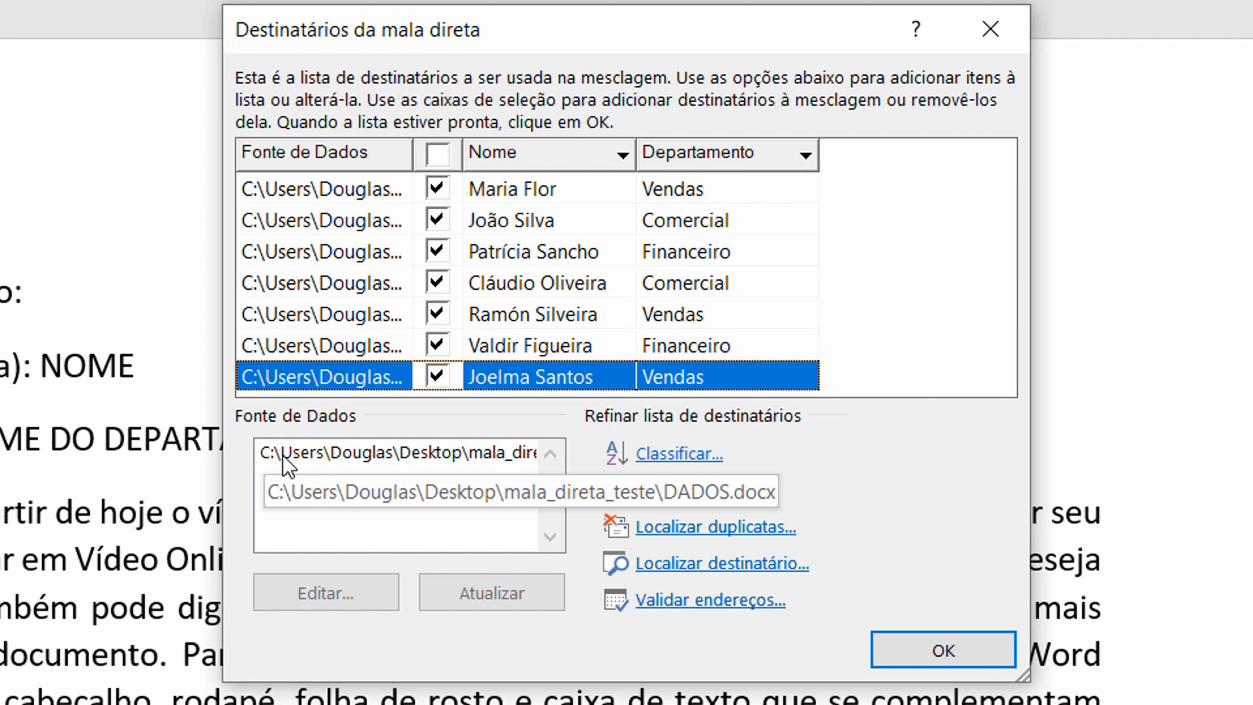
{"action": "left_click", "coordinate": [456, 457]}
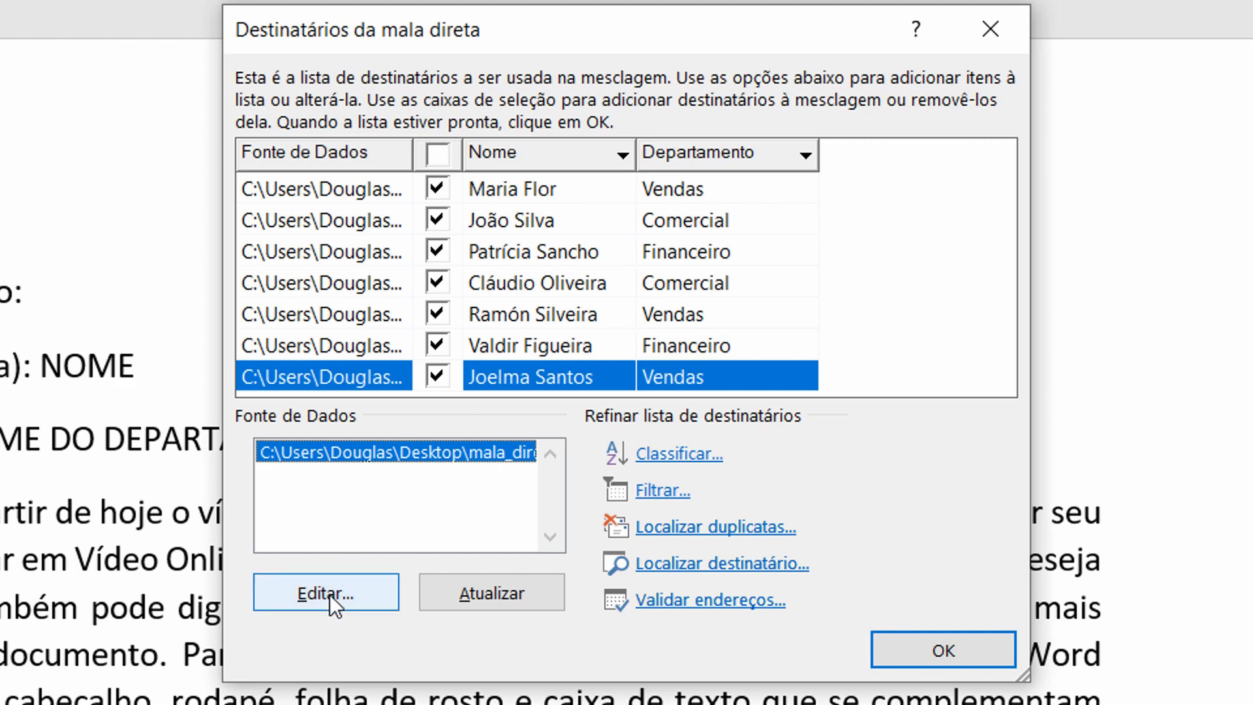
{"action": "left_click", "coordinate": [330, 593]}
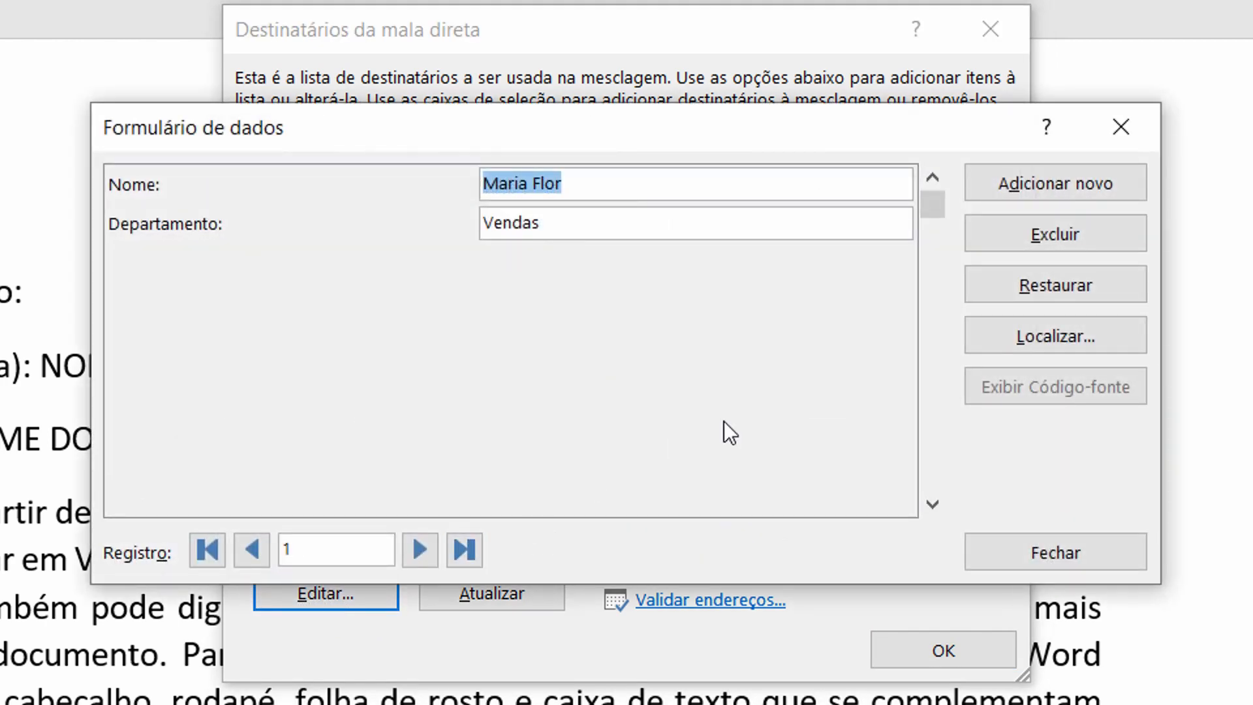
{"action": "left_click", "coordinate": [1063, 186]}
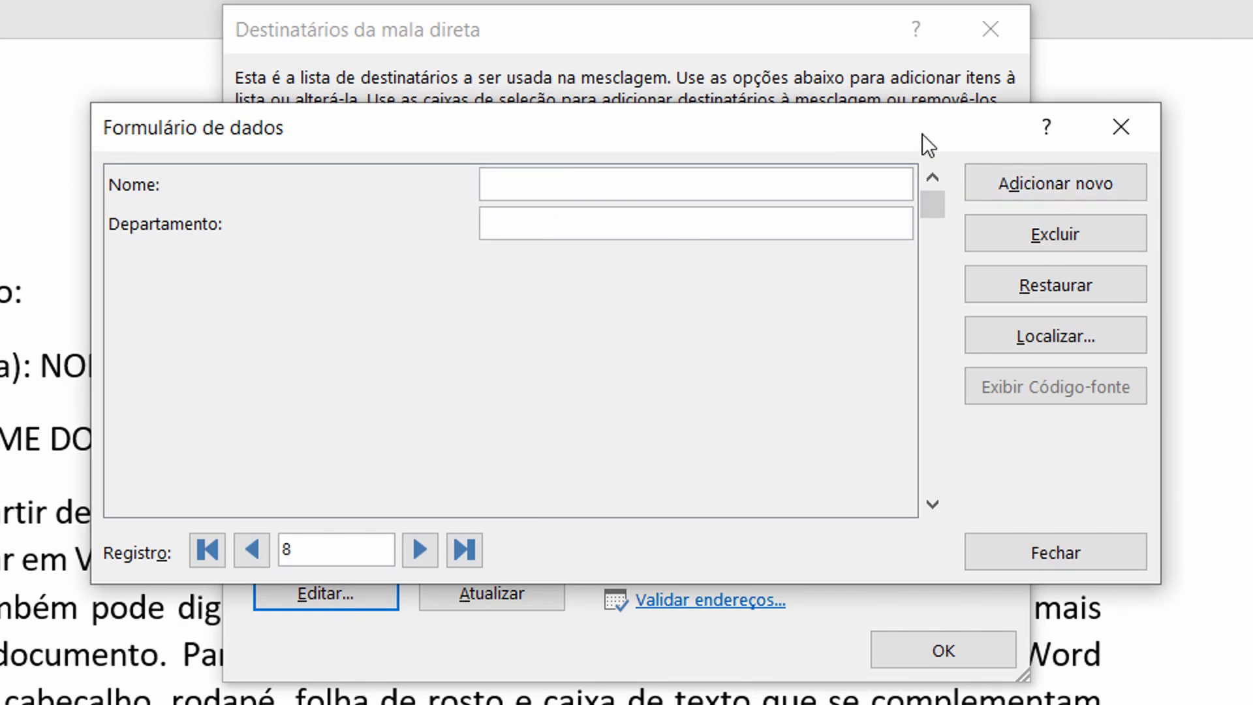
{"action": "type", "text": "InfoAplicados"}
{"action": "key", "text": "Tab"}
{"action": "type", "text": "Informática"}
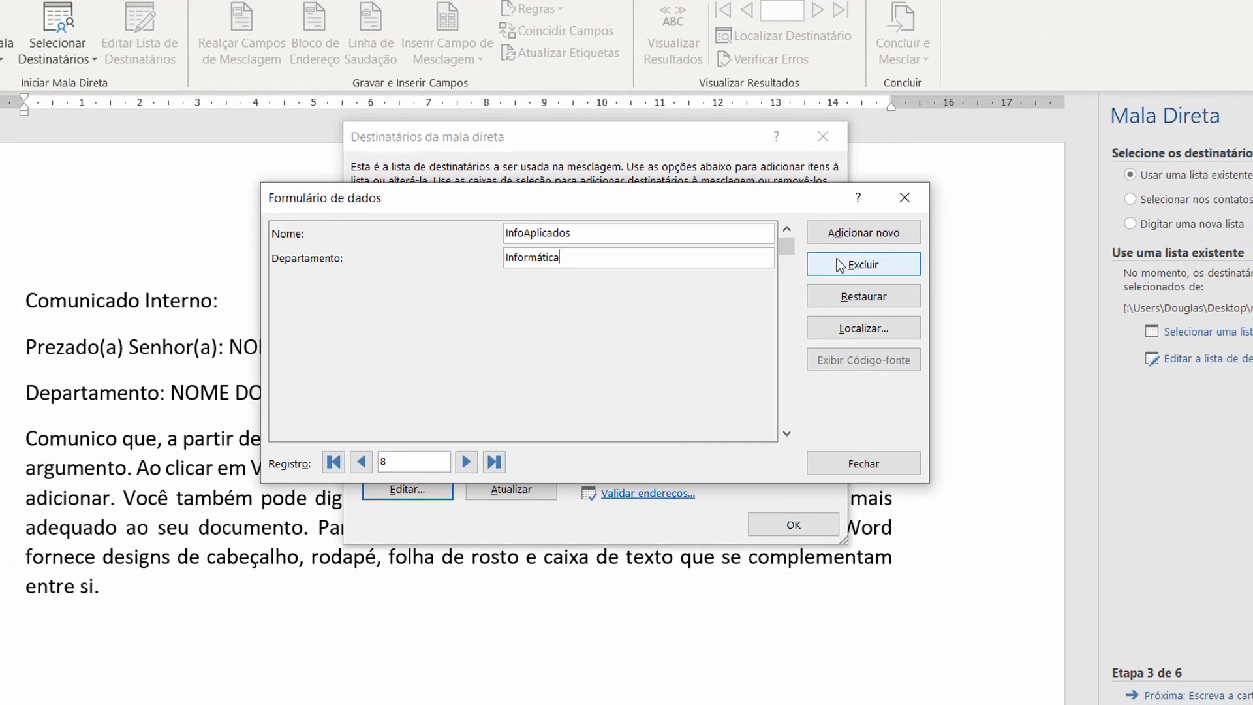
{"action": "left_click", "coordinate": [847, 467]}
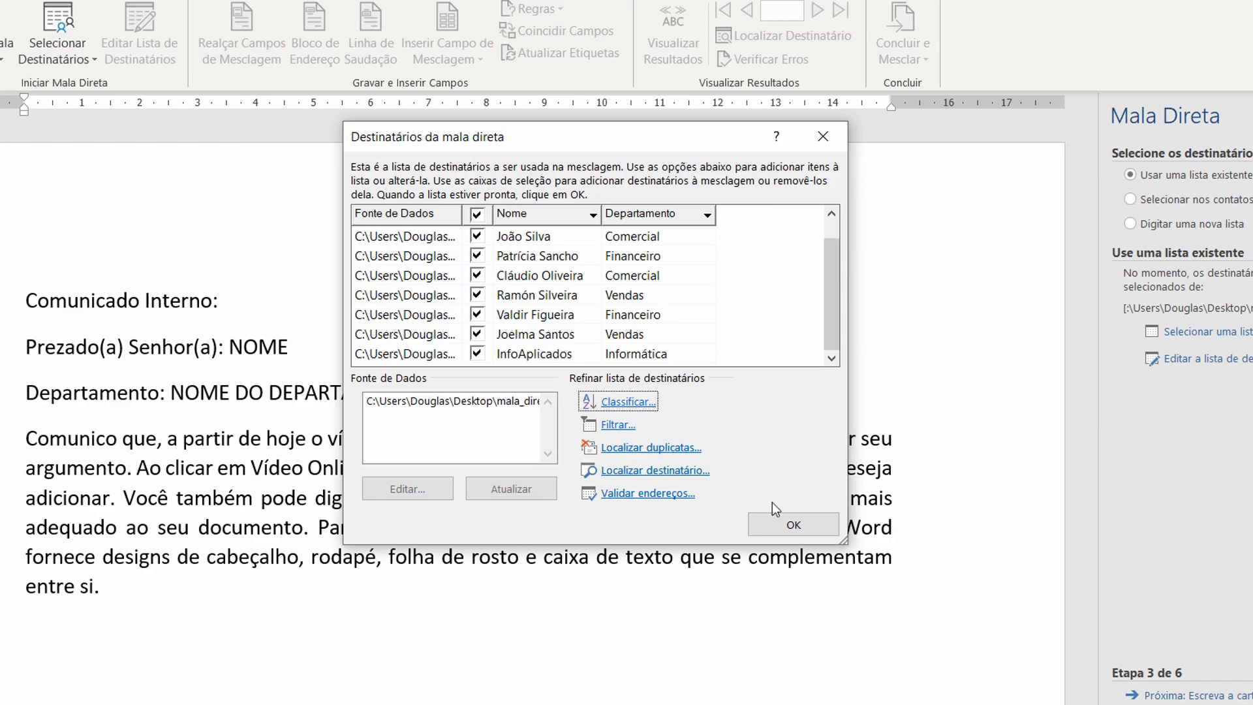
{"action": "left_click", "coordinate": [782, 520]}
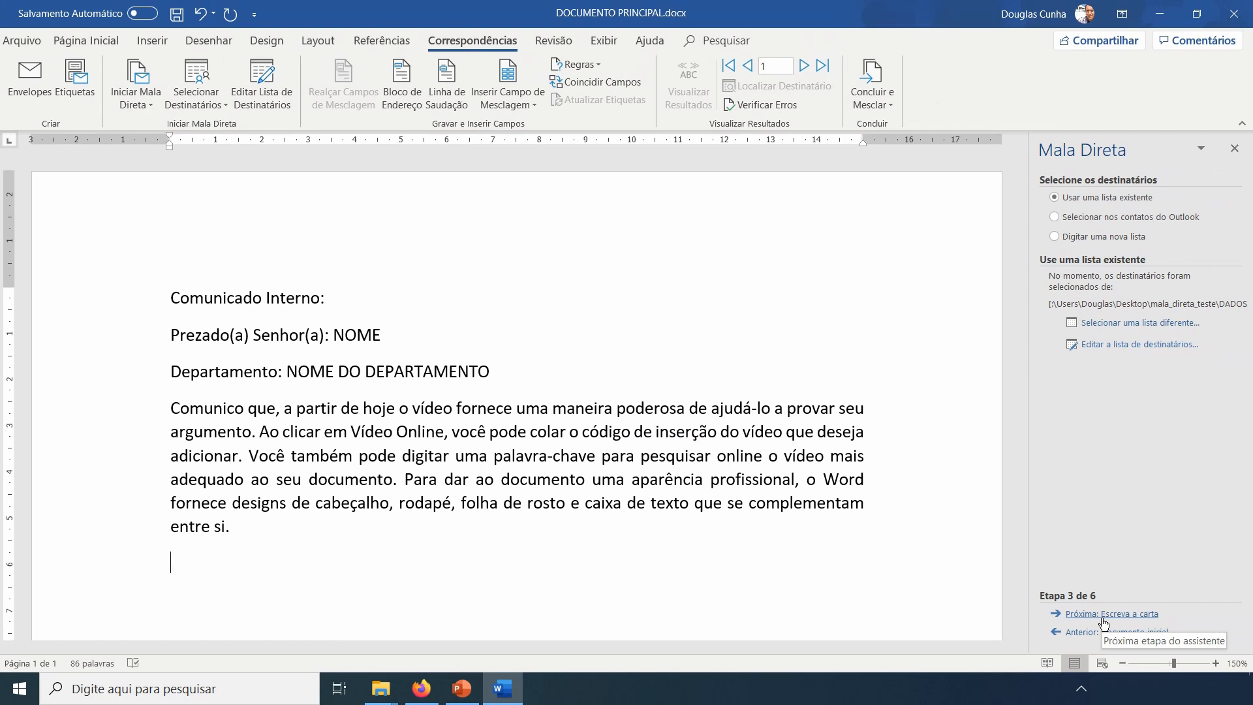
{"action": "left_click", "coordinate": [1103, 614]}
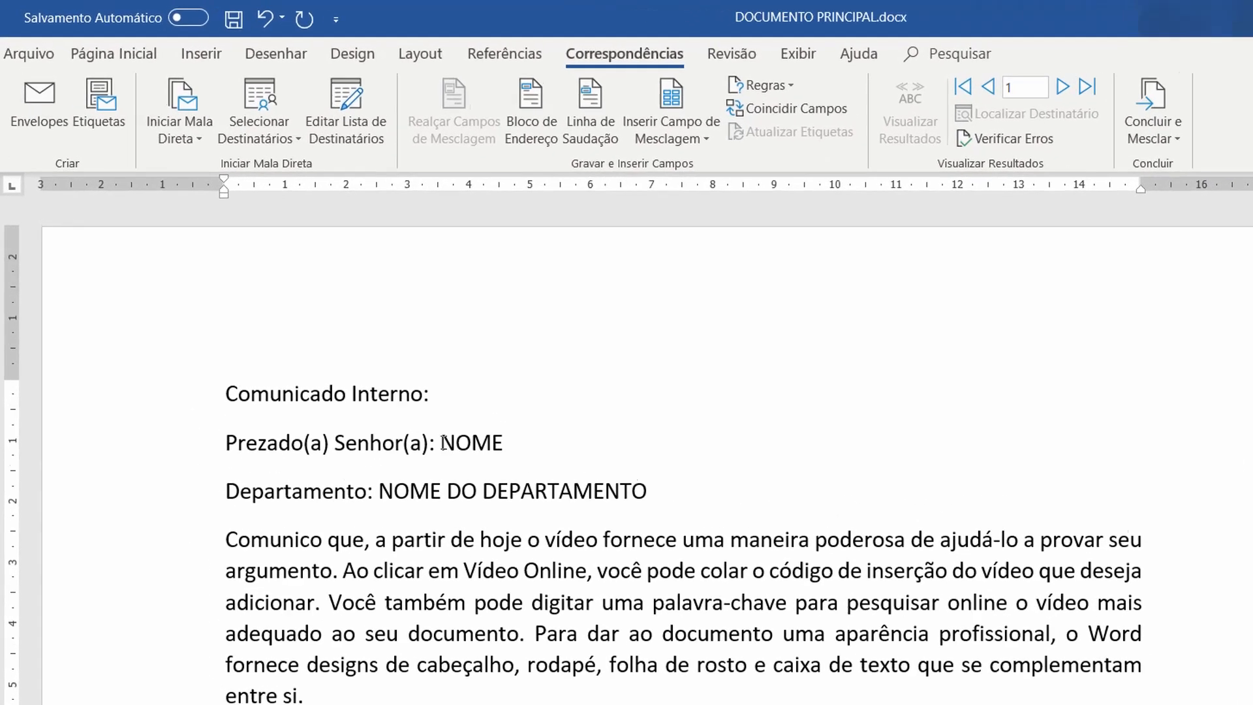
{"action": "double_click", "coordinate": [504, 443]}
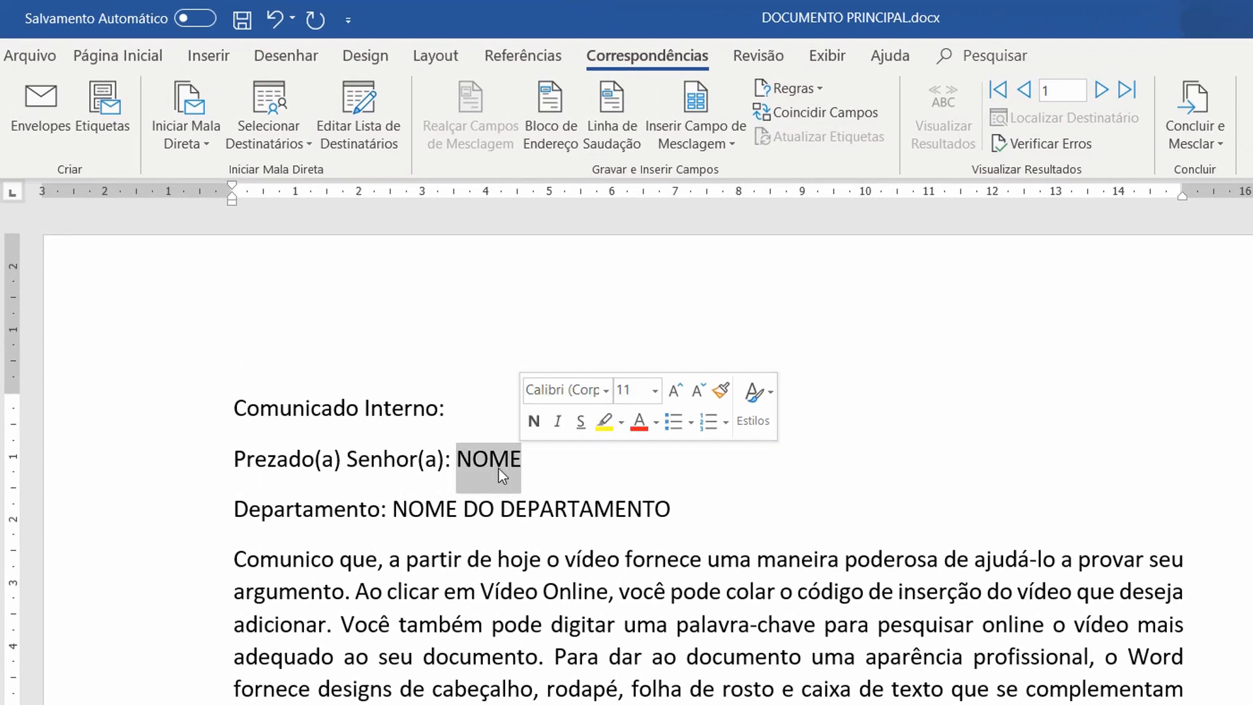
{"action": "left_click_drag", "start_coordinate": [393, 509], "coordinate": [655, 509]}
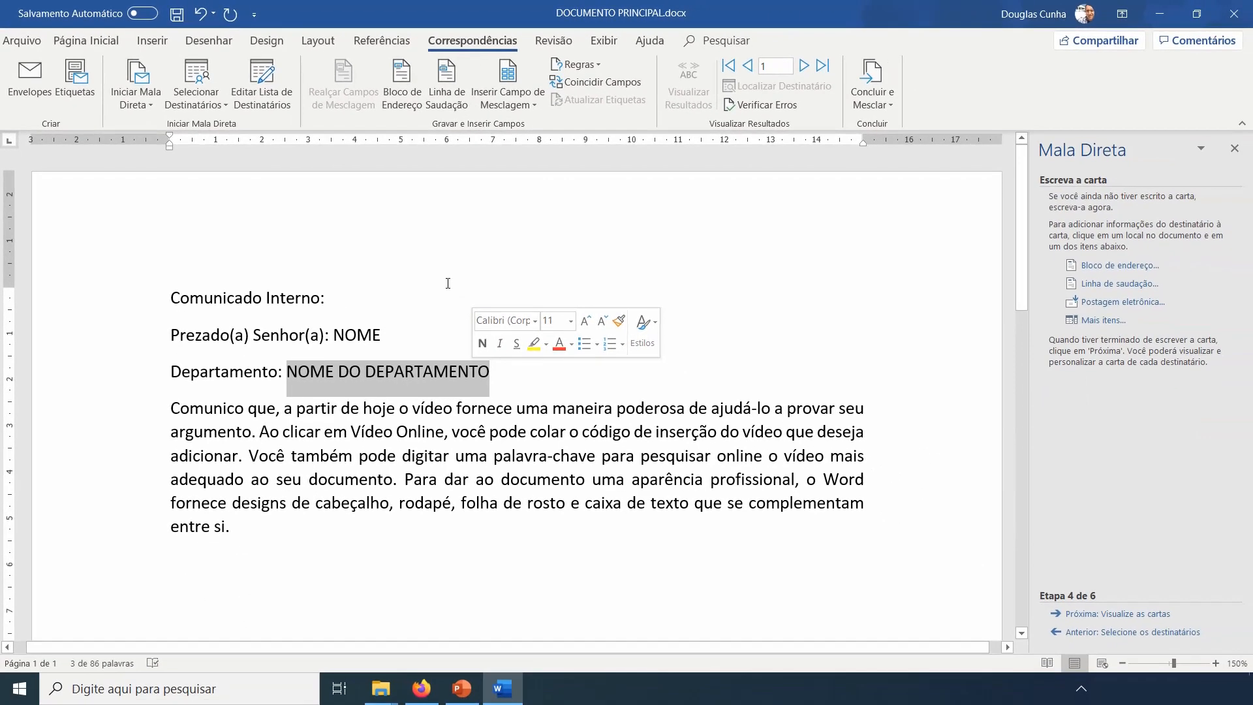
{"action": "left_click", "coordinate": [447, 282]}
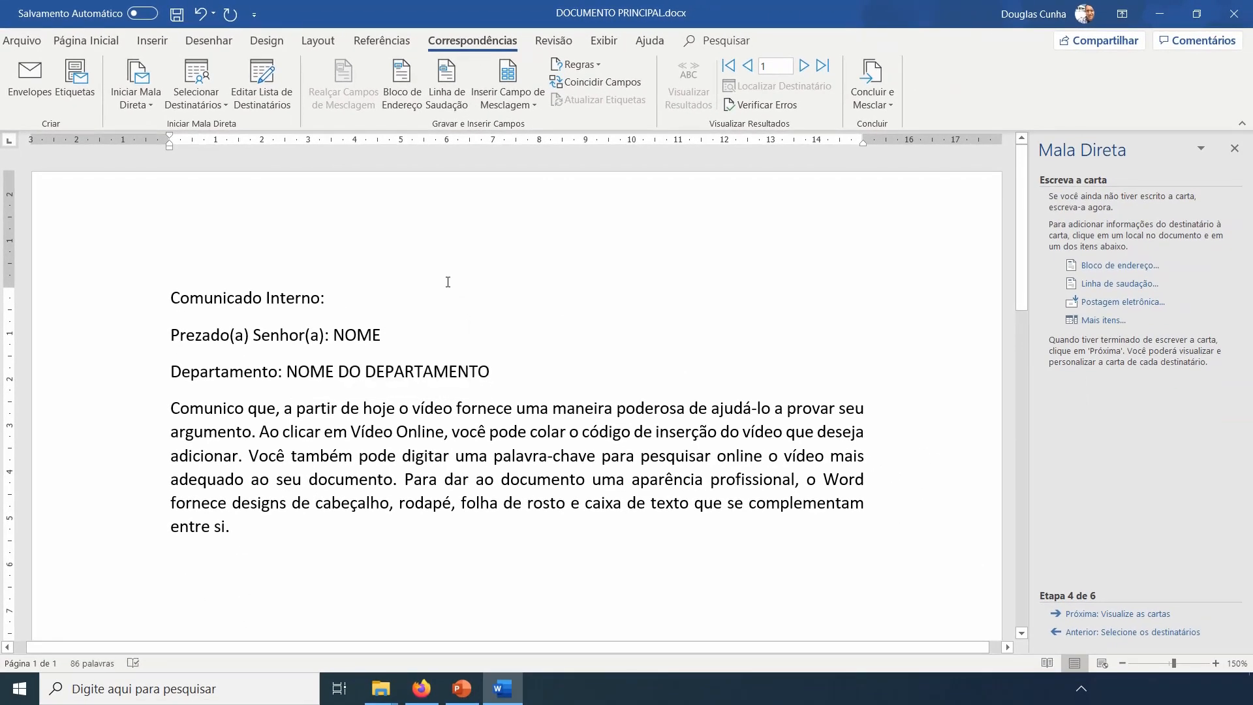
{"action": "left_click_drag", "start_coordinate": [333, 334], "coordinate": [381, 335]}
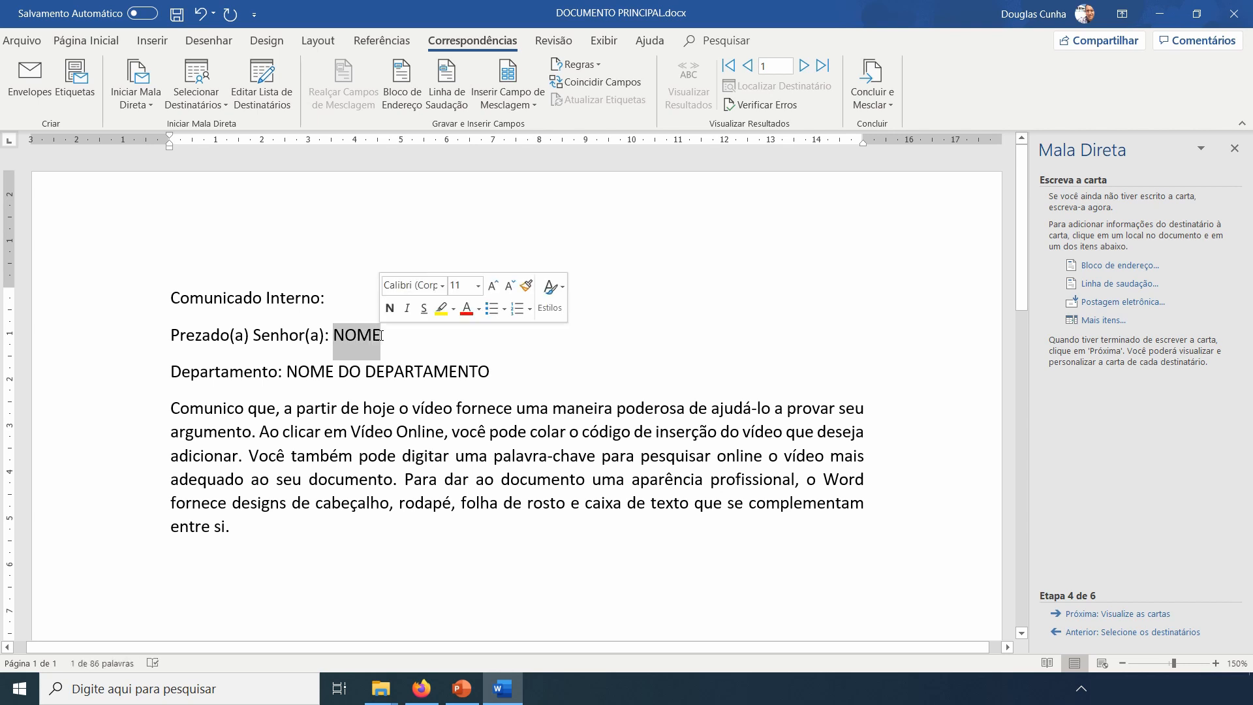
{"action": "left_click_drag", "start_coordinate": [287, 373], "coordinate": [489, 371]}
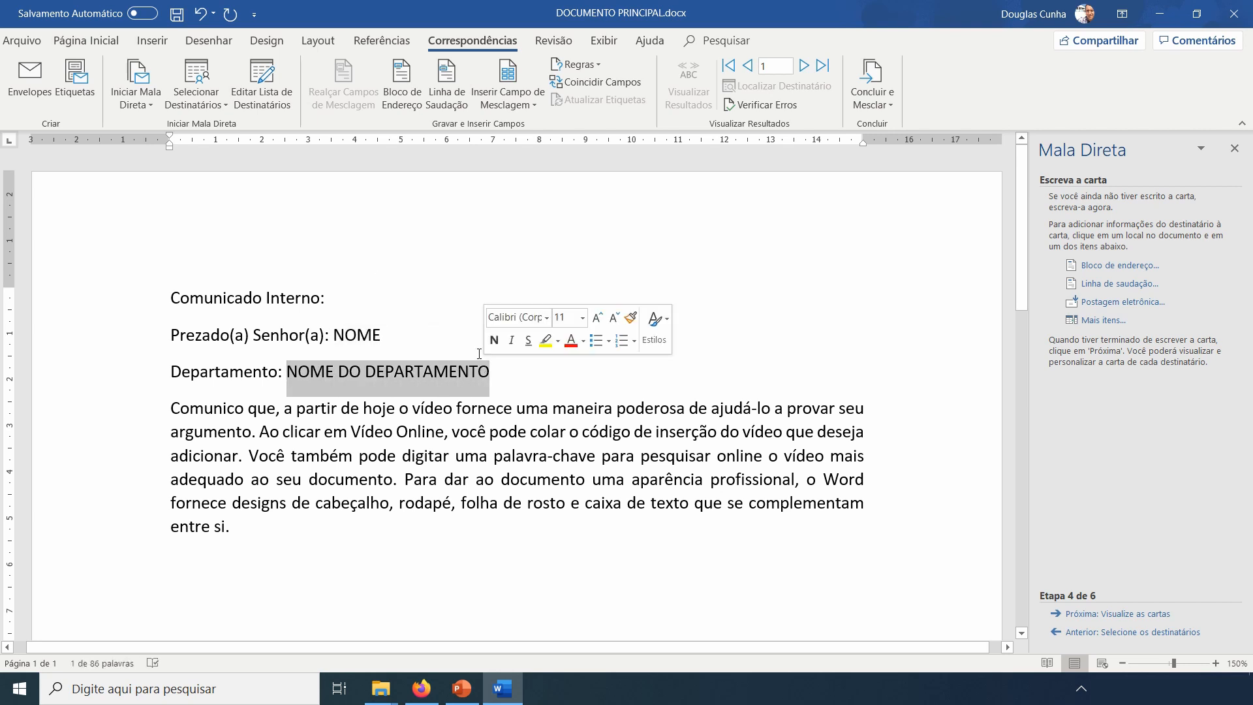
{"action": "key", "text": "ctrl+End"}
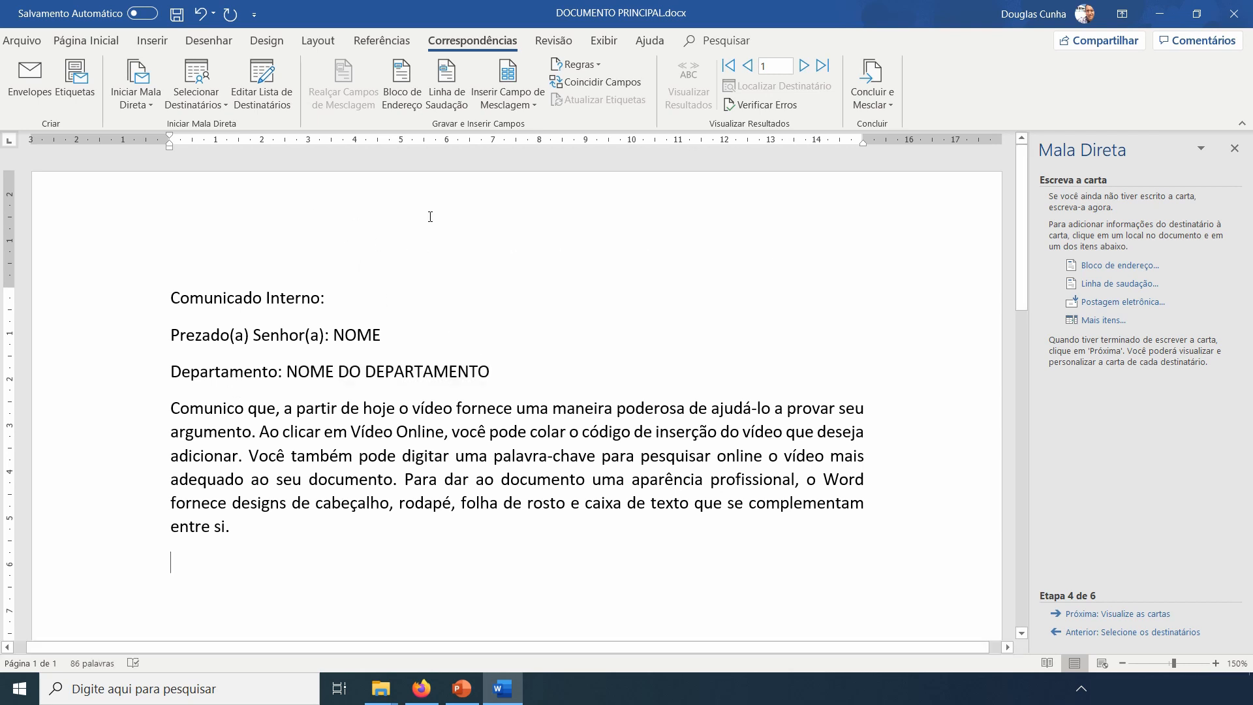
Replace the NOME placeholder in the salutation line with the Nome merge field from the database fields.
{"action": "left_click_drag", "start_coordinate": [335, 335], "coordinate": [385, 332]}
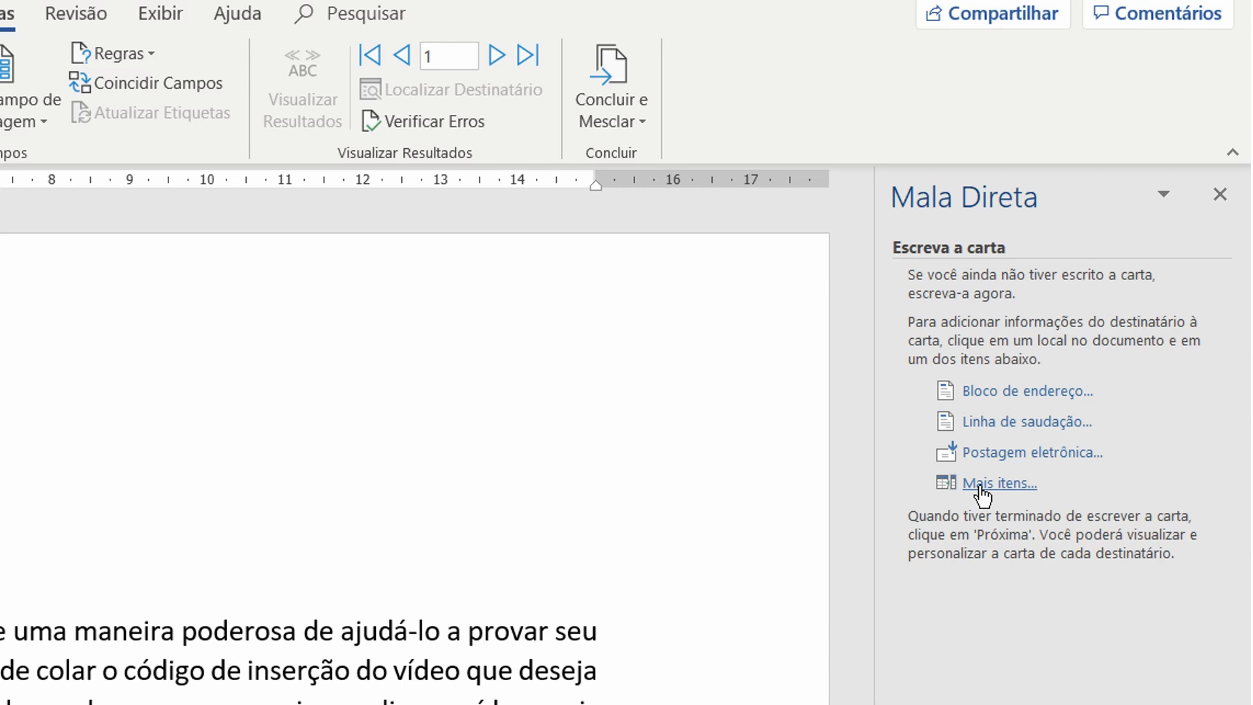
{"action": "left_click", "coordinate": [982, 486]}
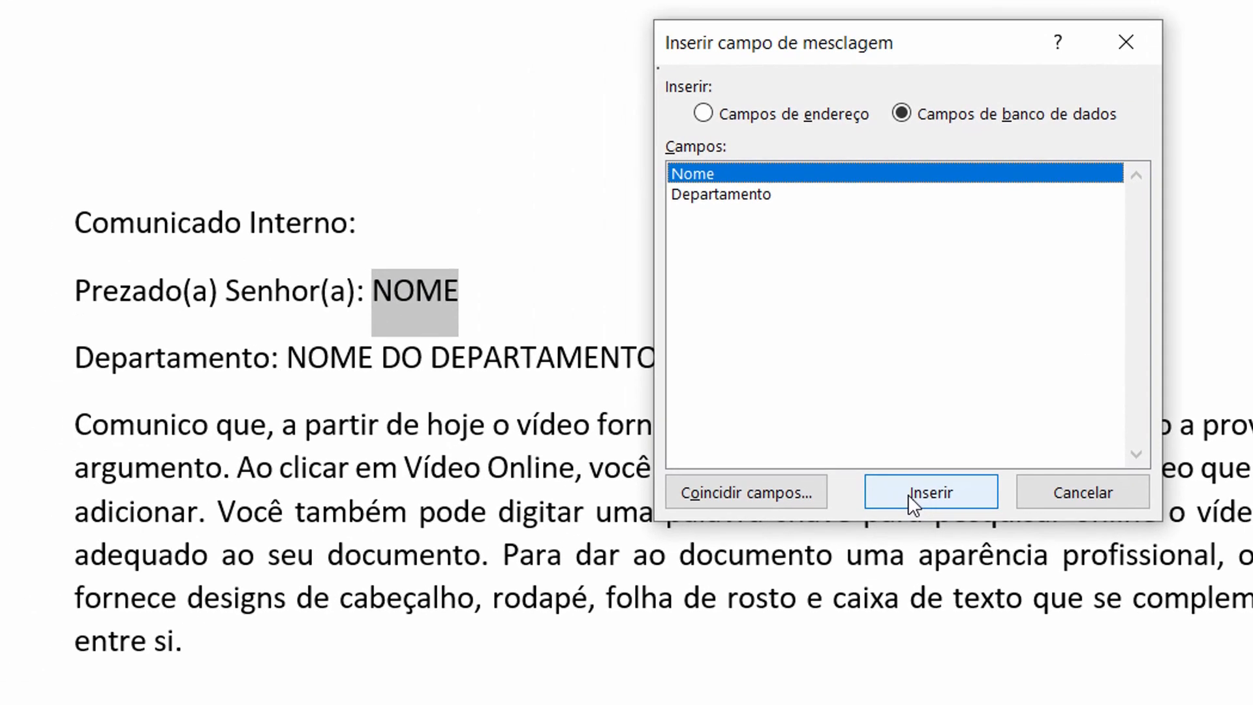
{"action": "left_click", "coordinate": [907, 495]}
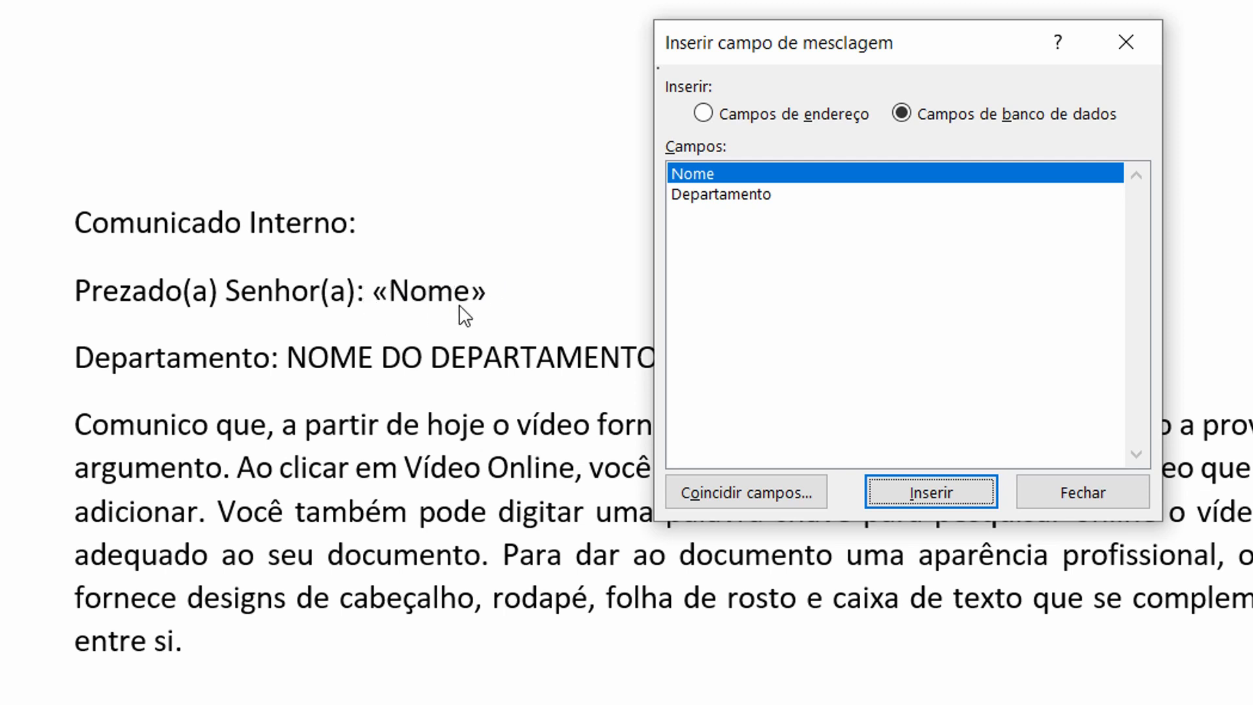
{"action": "left_click", "coordinate": [1063, 491]}
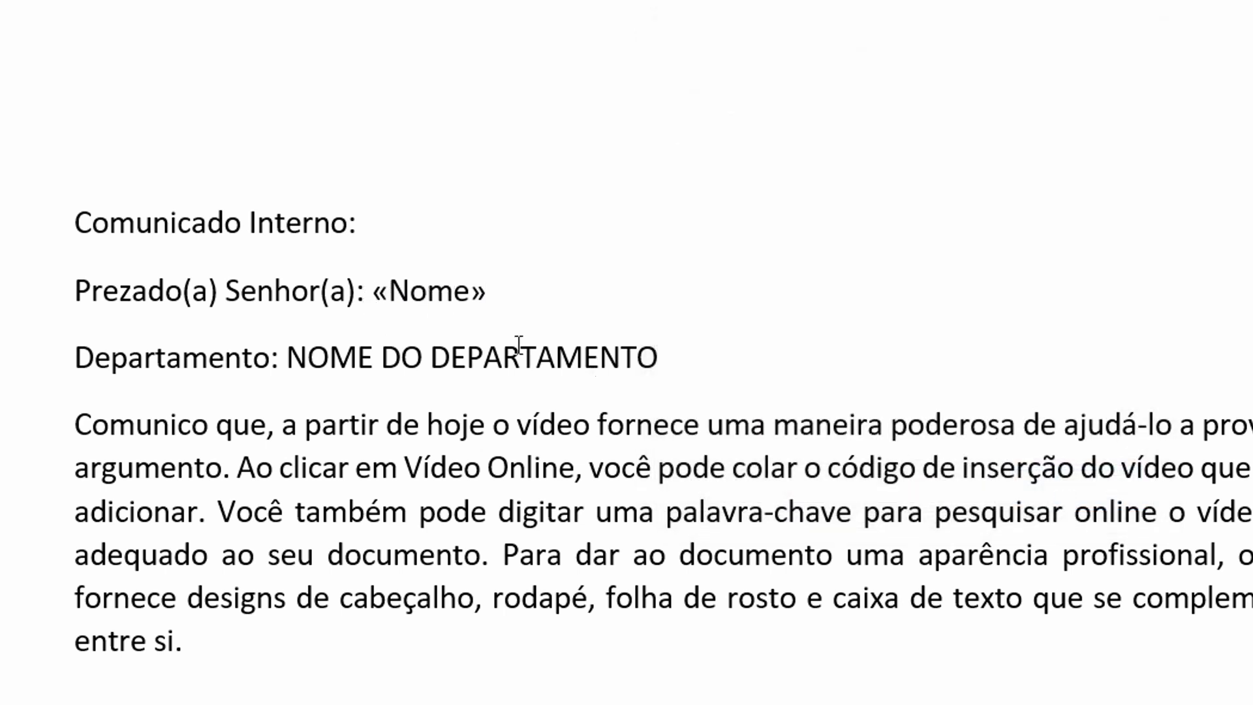
{"action": "left_click", "coordinate": [430, 289]}
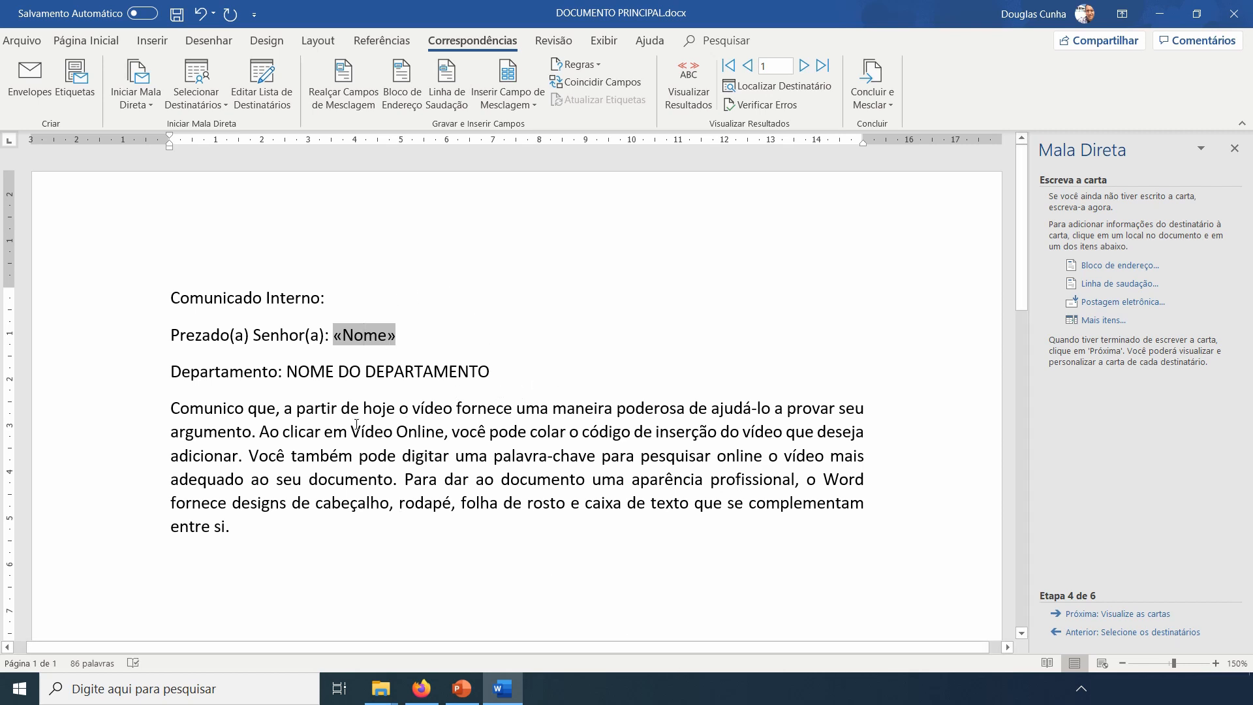
Replace the NOME DO DEPARTAMENTO placeholder with the Departamento merge field.
{"action": "left_click_drag", "start_coordinate": [288, 373], "coordinate": [490, 373]}
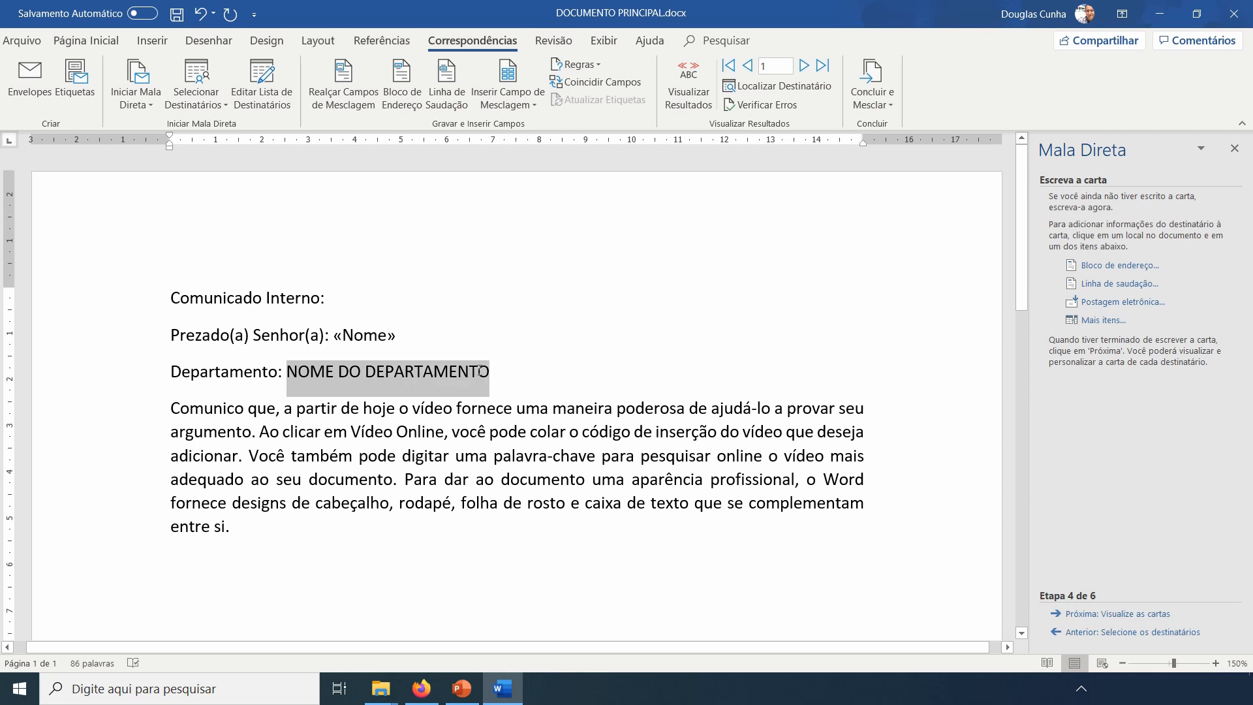
{"action": "left_click", "coordinate": [1095, 321]}
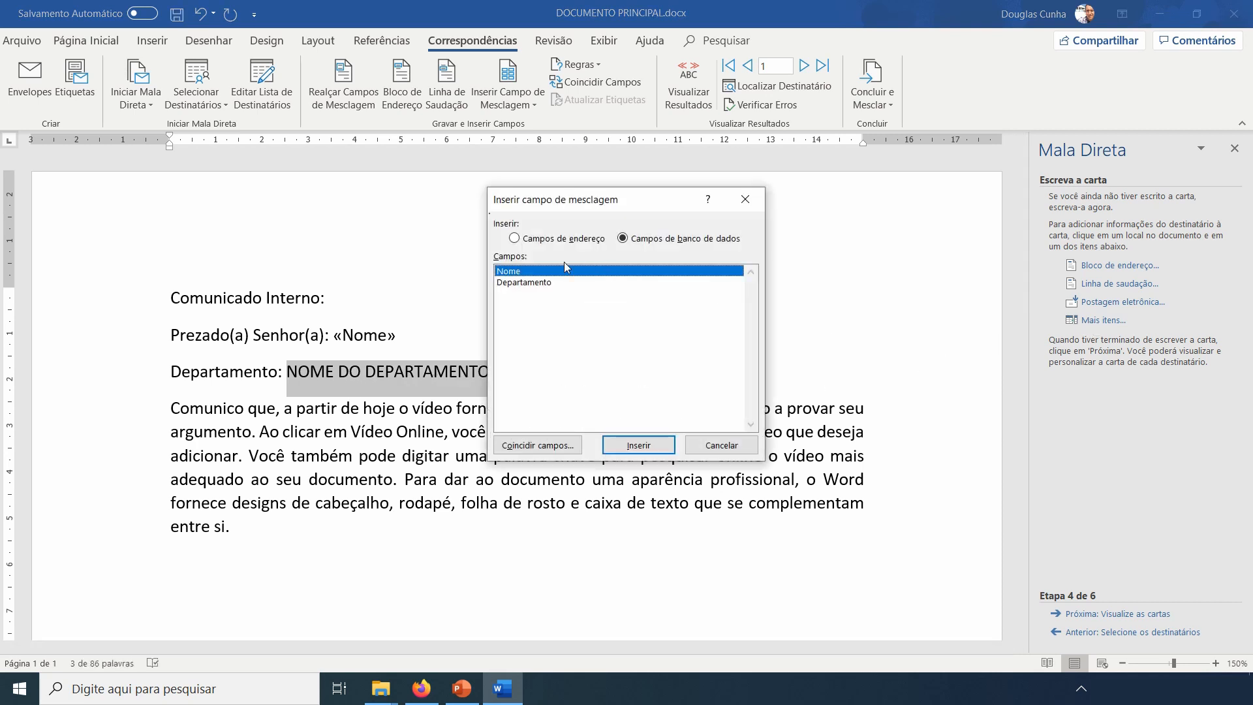
{"action": "left_click", "coordinate": [518, 284]}
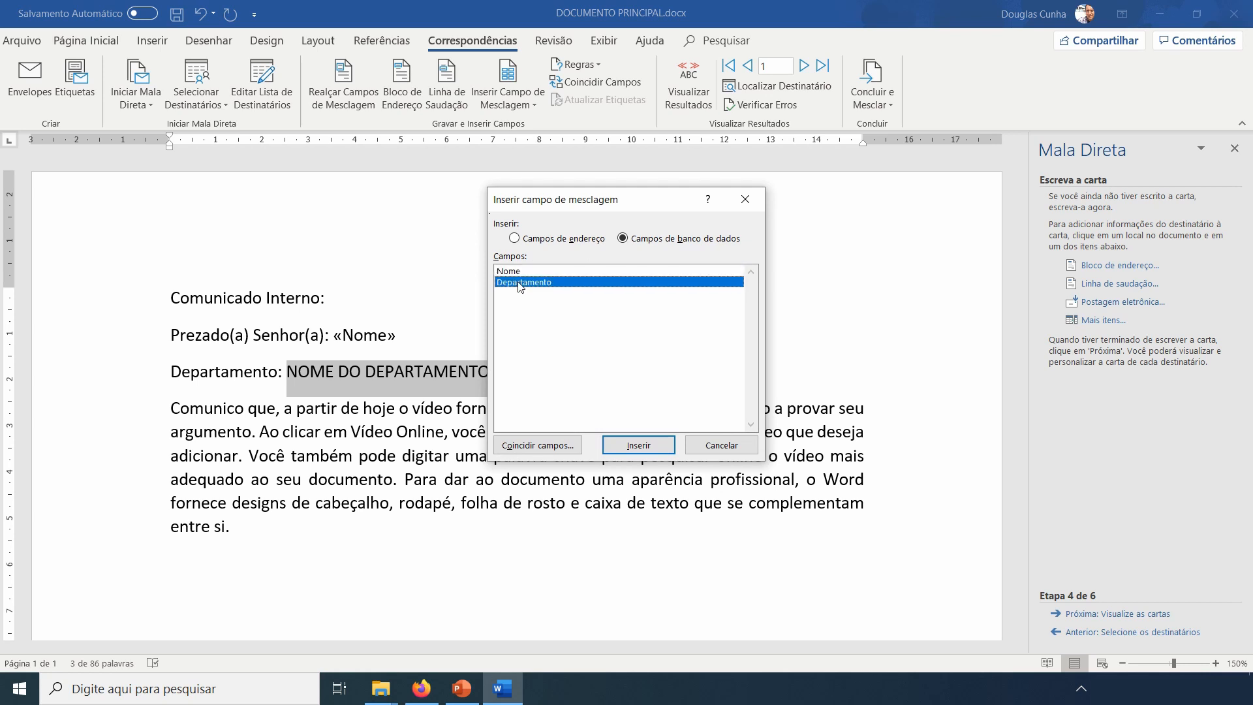
{"action": "left_click", "coordinate": [638, 445]}
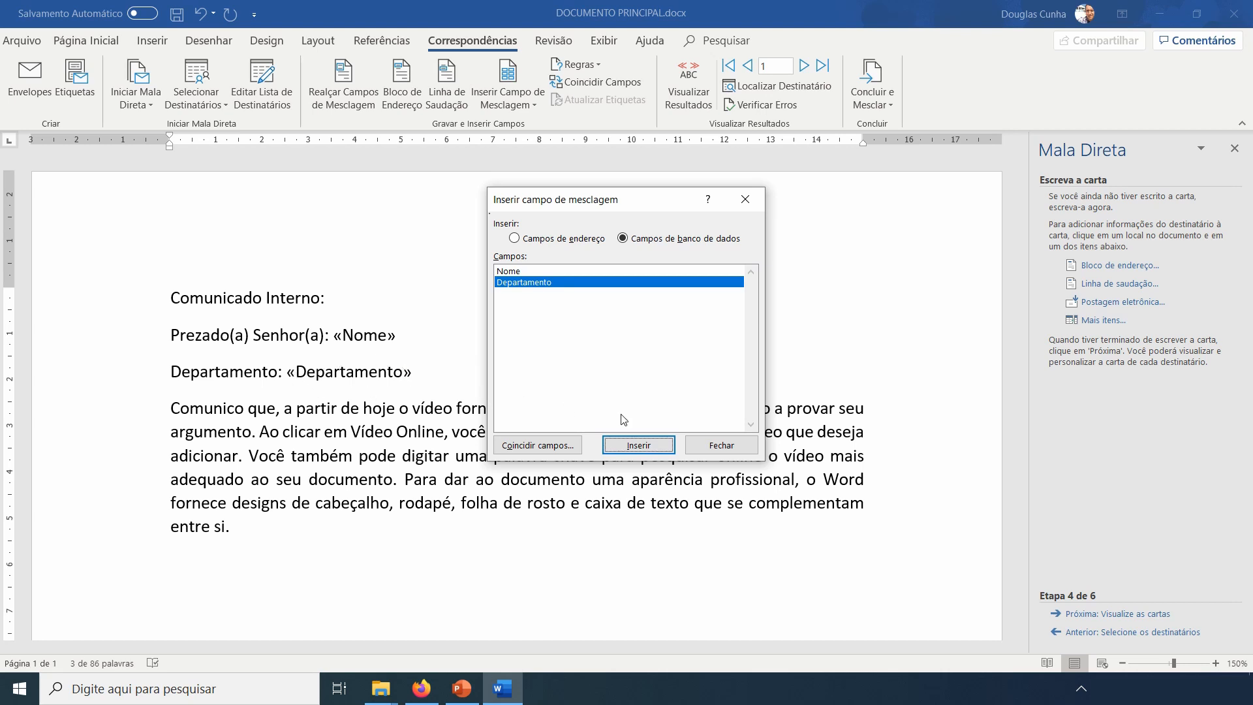
{"action": "left_click", "coordinate": [719, 444]}
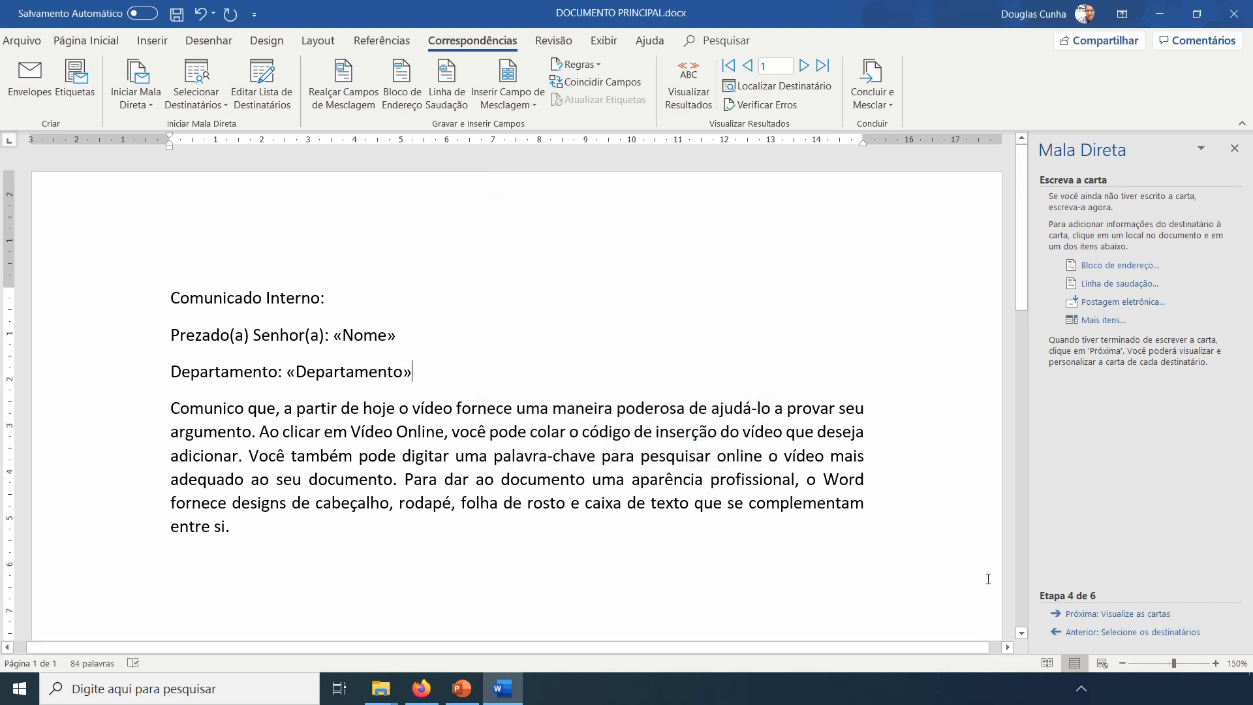
Preview the merged letters one recipient at a time, from recipient 1 through recipient 8.
{"action": "left_click", "coordinate": [1092, 615]}
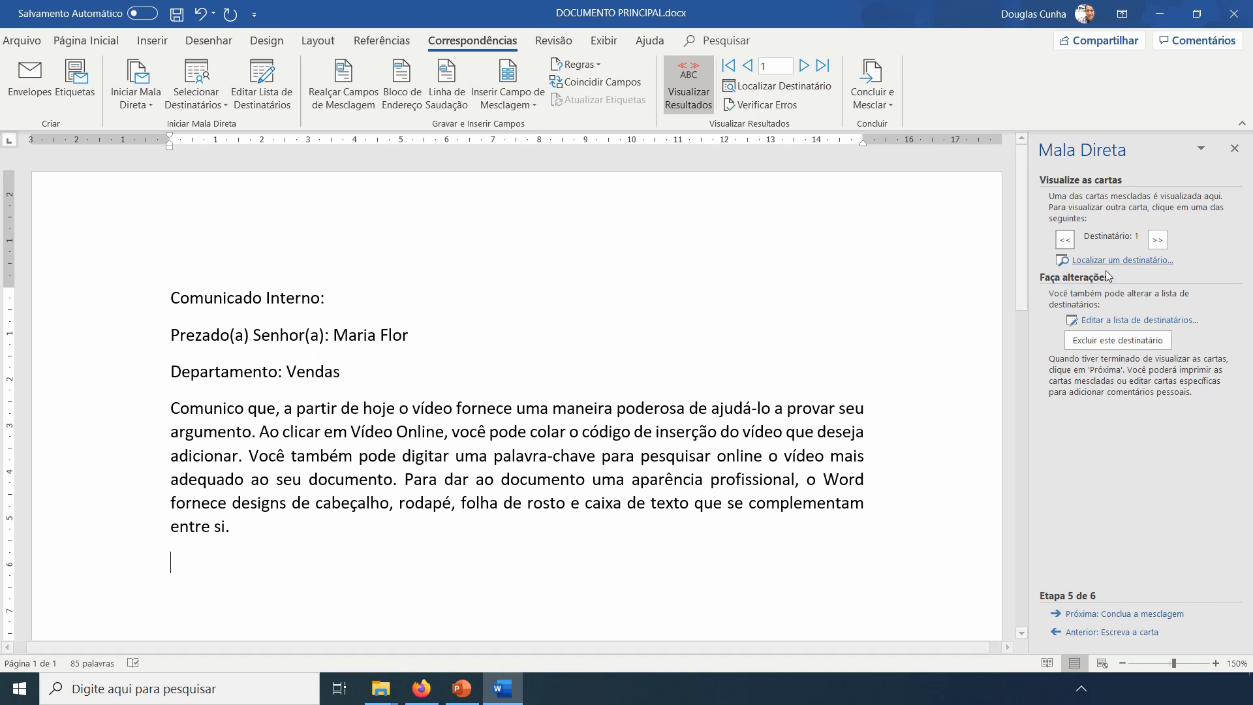
{"action": "left_click", "coordinate": [1157, 241]}
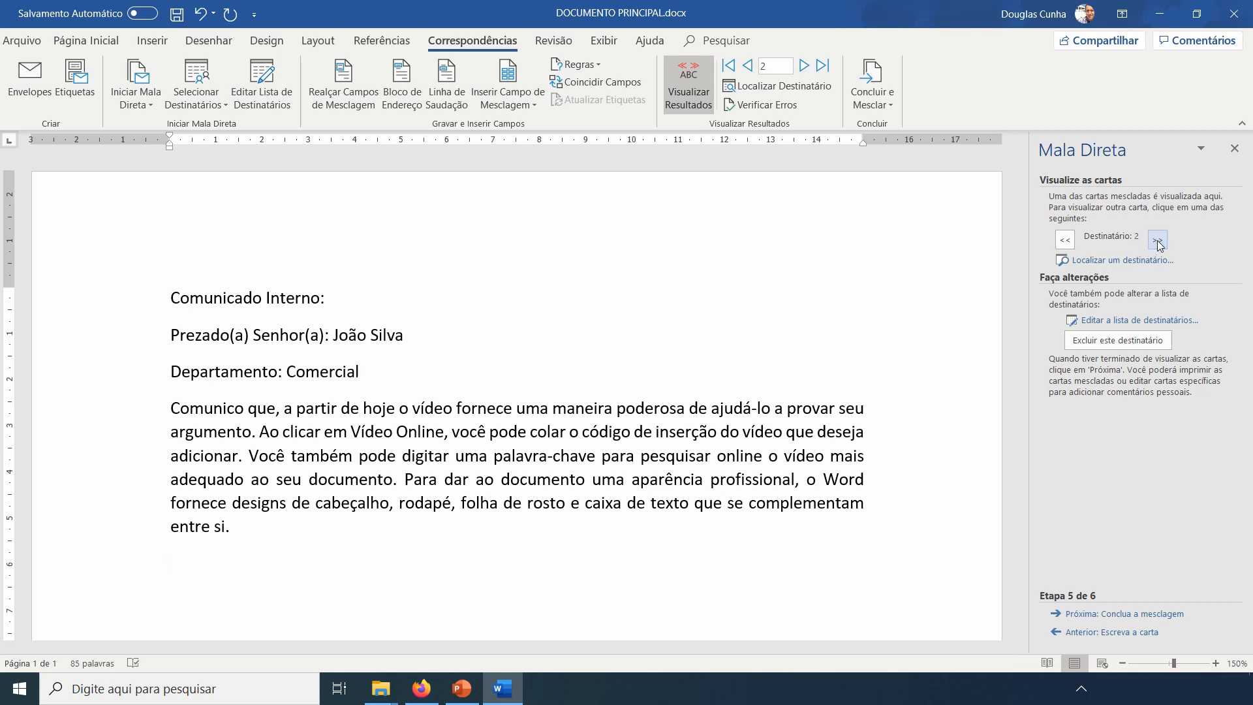
{"action": "left_click", "coordinate": [1158, 241]}
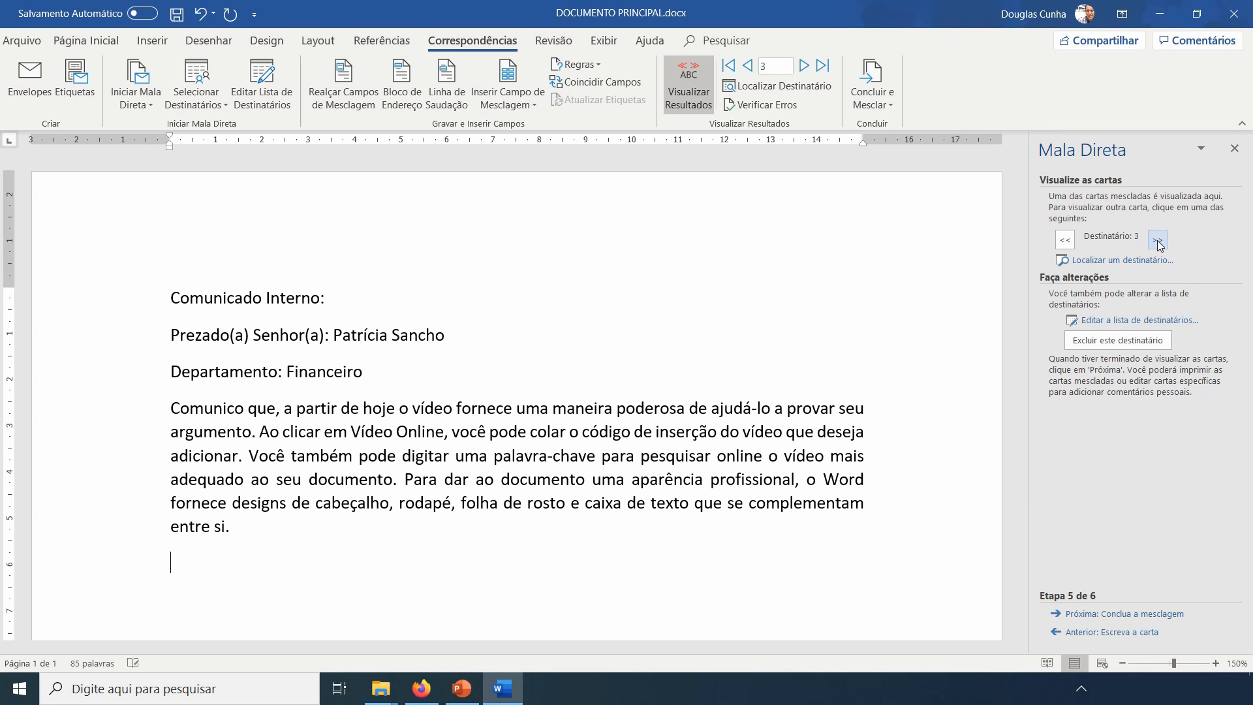
{"action": "left_click", "coordinate": [1157, 242]}
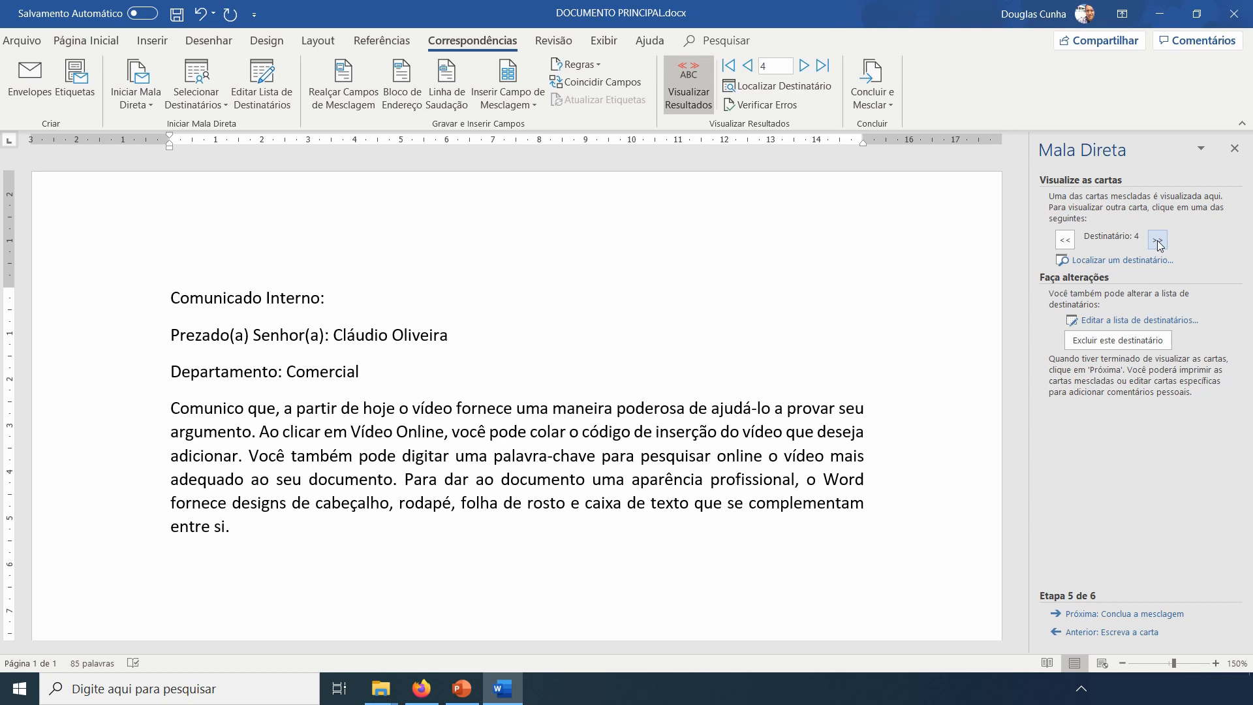
{"action": "left_click", "coordinate": [1157, 242]}
{"action": "left_click", "coordinate": [1158, 241]}
{"action": "left_click", "coordinate": [1157, 242]}
{"action": "left_click", "coordinate": [1157, 241]}
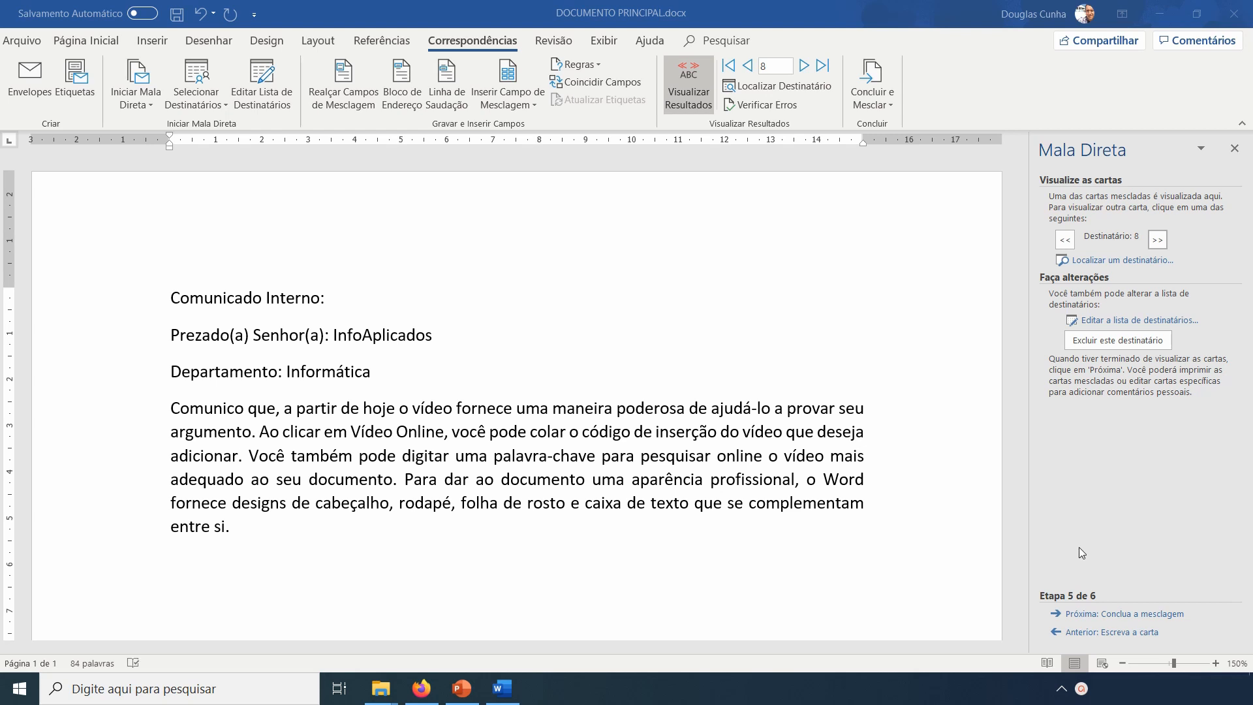
Complete the merge without printing, generating individually editable letters for all records (Todos) in a new document.
{"action": "left_click", "coordinate": [1116, 614]}
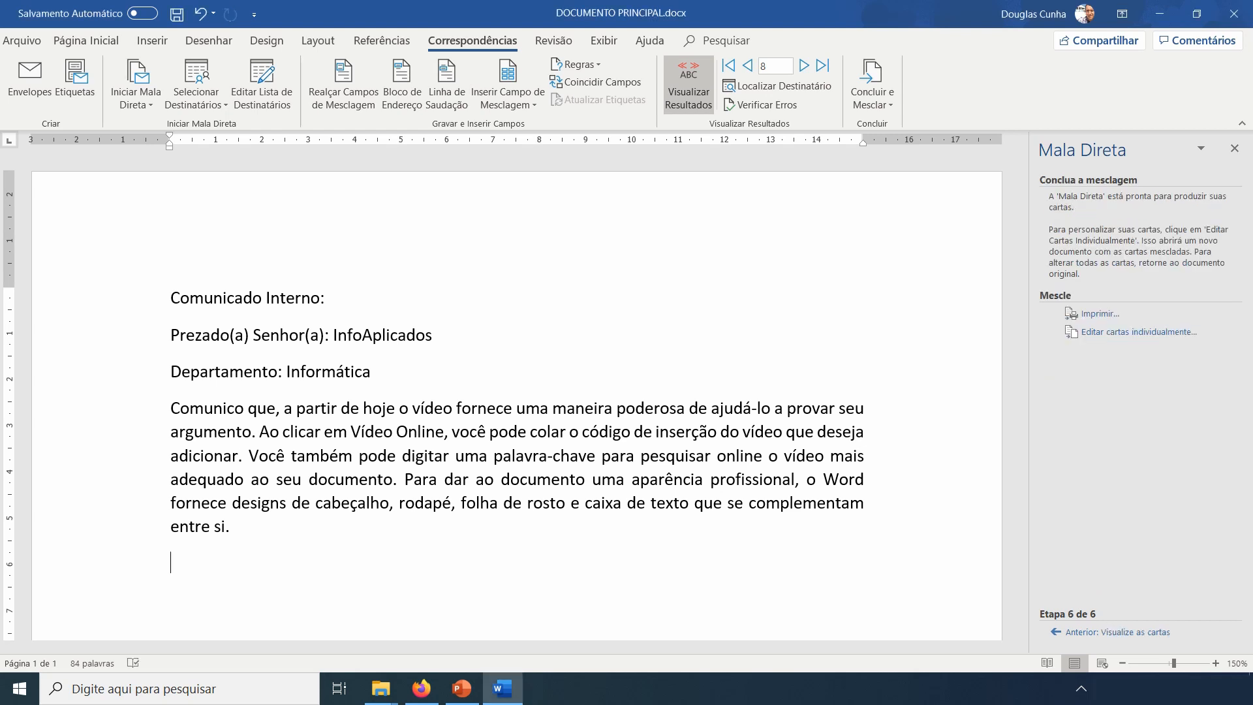
{"action": "left_click", "coordinate": [1099, 314]}
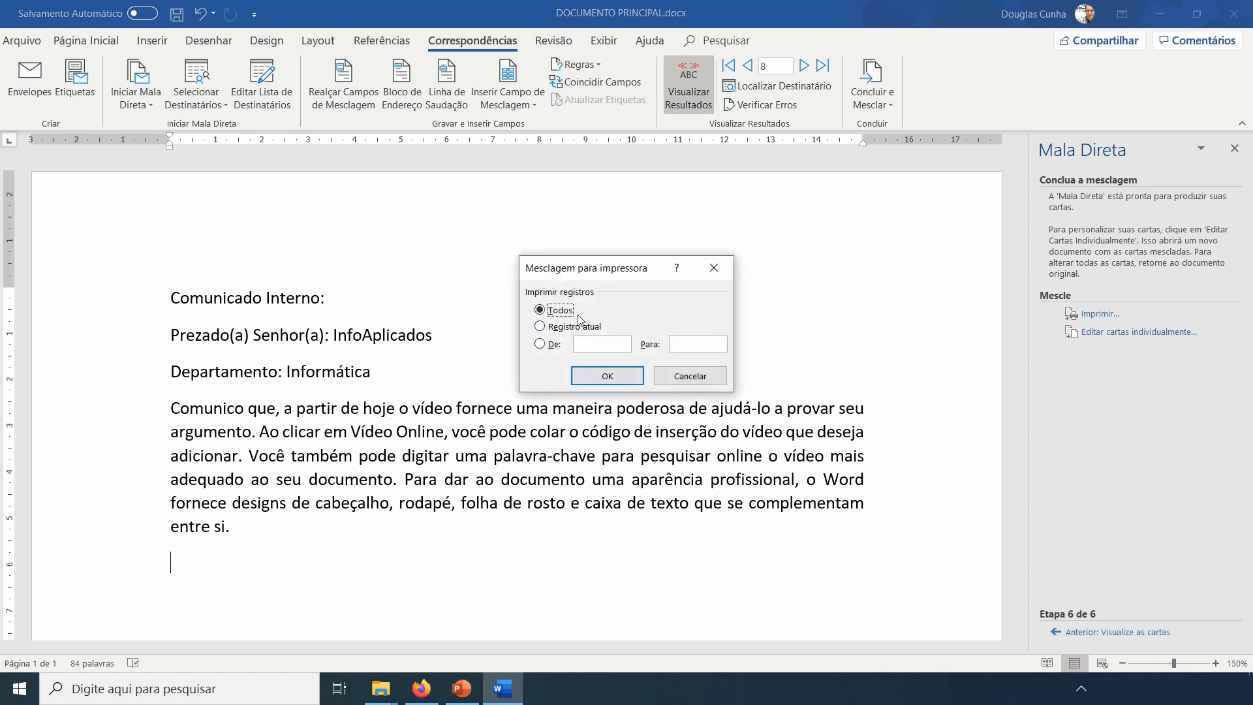
{"action": "left_click", "coordinate": [671, 377]}
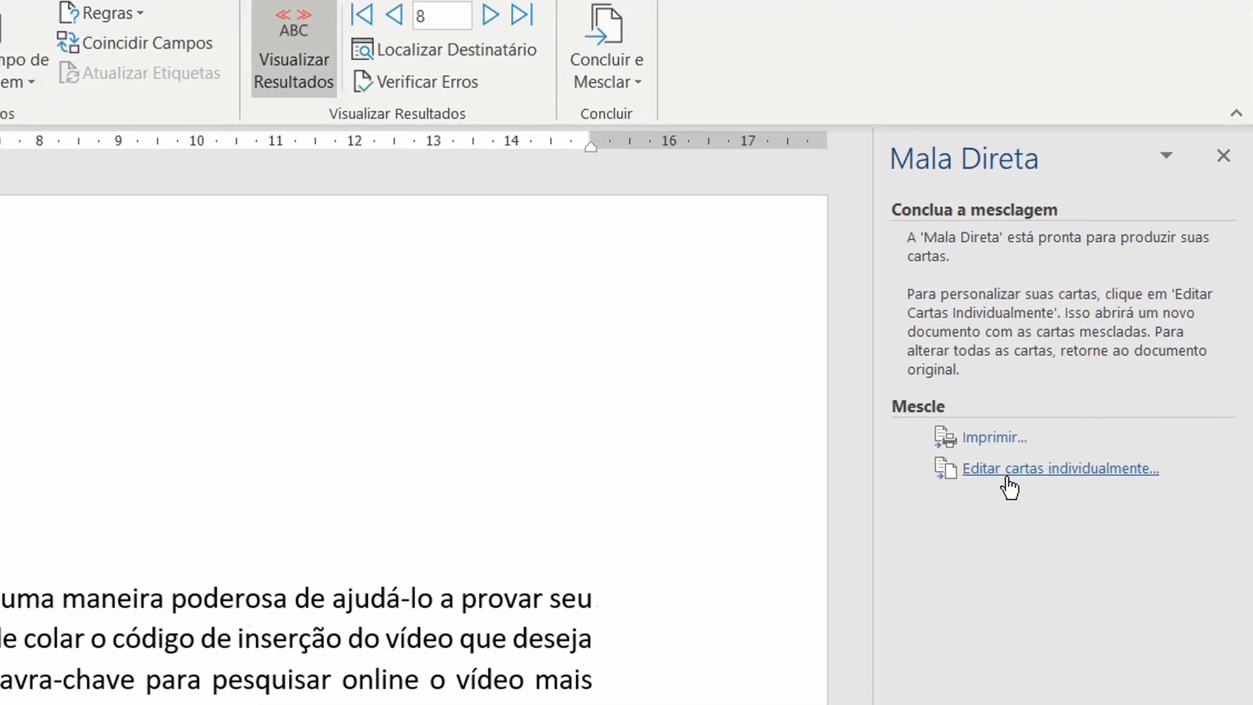
{"action": "left_click", "coordinate": [1004, 480]}
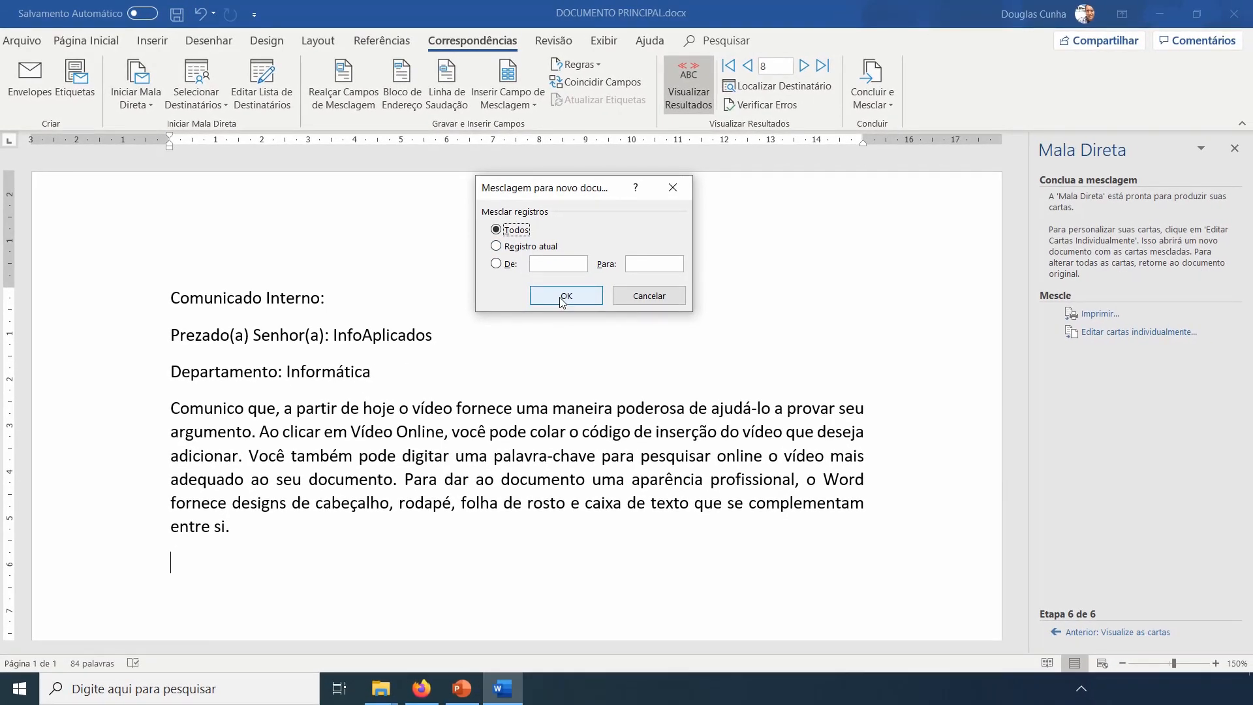
{"action": "left_click", "coordinate": [565, 296]}
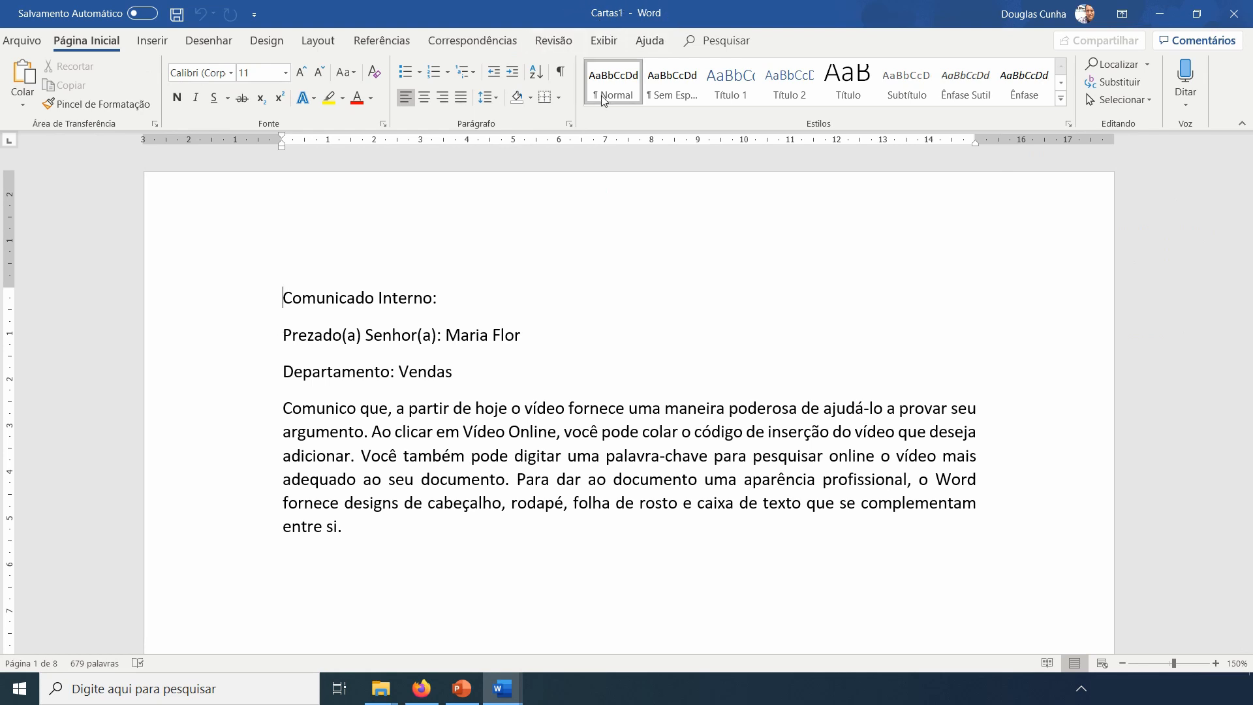
Examine the merged letters in the new document through to the last page, checking each recipient's name and department.
{"action": "left_click", "coordinate": [1122, 663]}
{"action": "left_click", "coordinate": [1123, 663]}
{"action": "left_click", "coordinate": [1122, 662]}
{"action": "left_click", "coordinate": [1122, 662]}
{"action": "left_click", "coordinate": [1122, 662]}
{"action": "left_click", "coordinate": [1122, 663]}
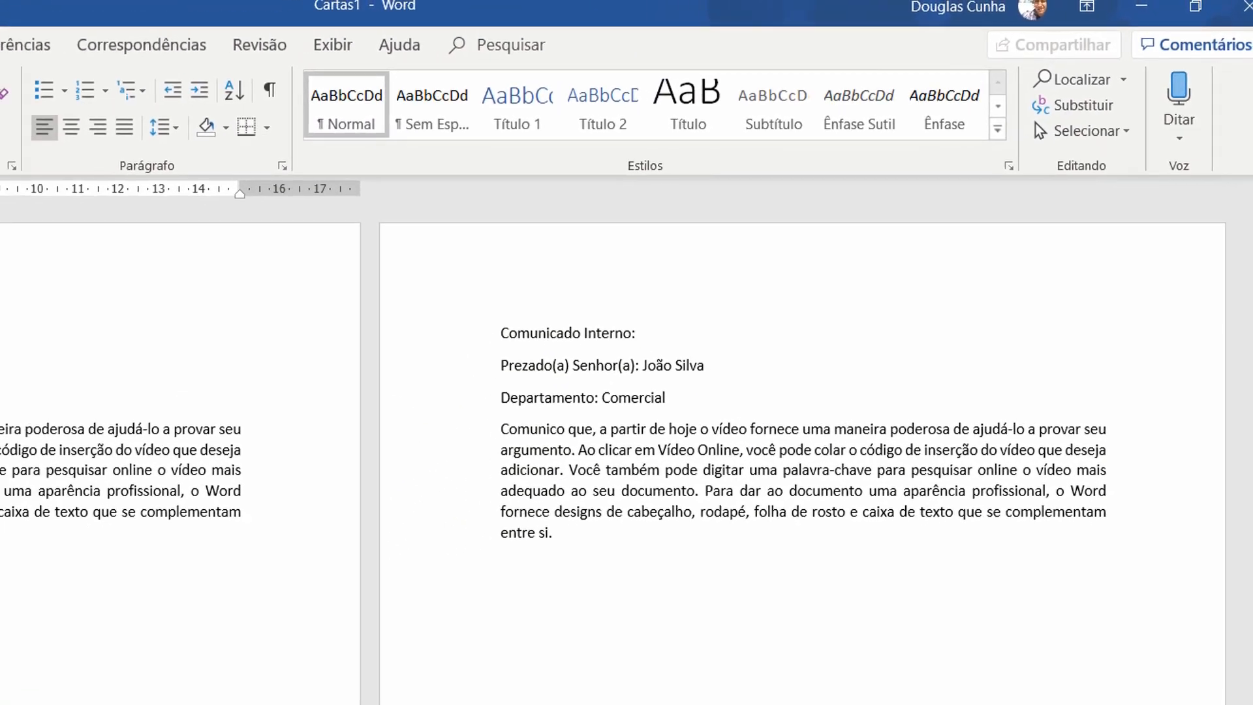
{"action": "left_click_drag", "start_coordinate": [1252, 391], "coordinate": [1252, 419]}
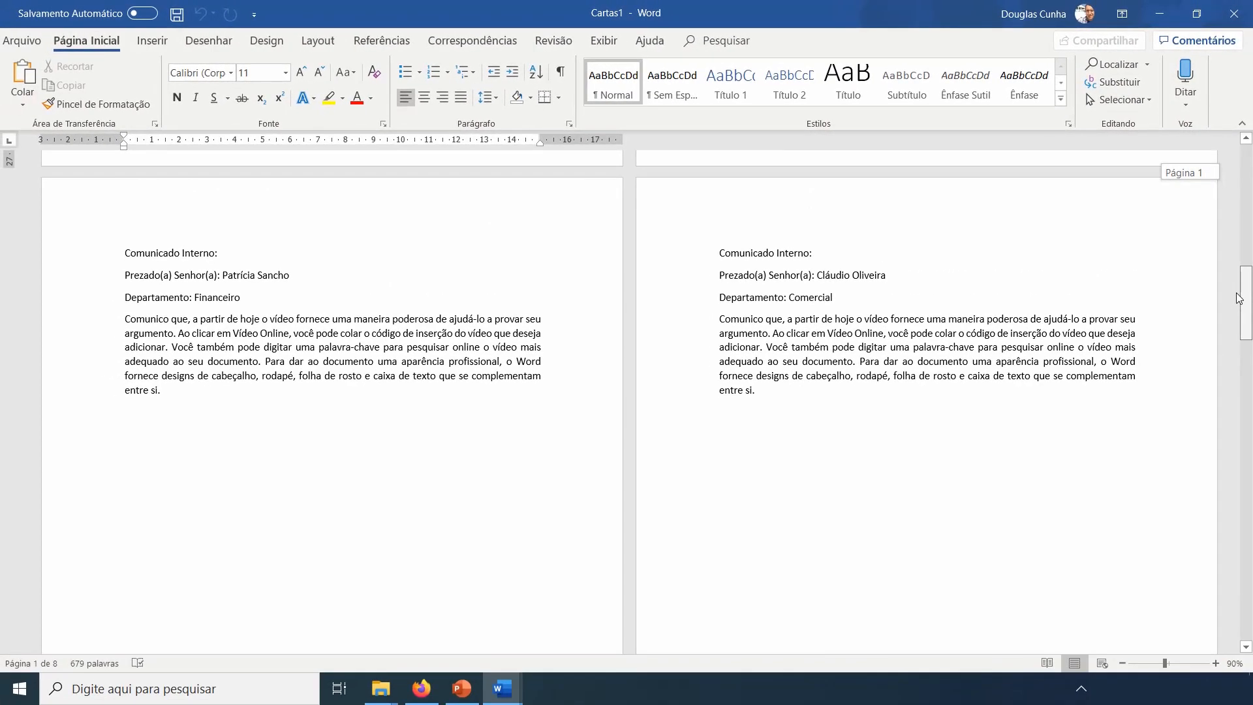
{"action": "left_click_drag", "start_coordinate": [1238, 299], "coordinate": [1210, 589]}
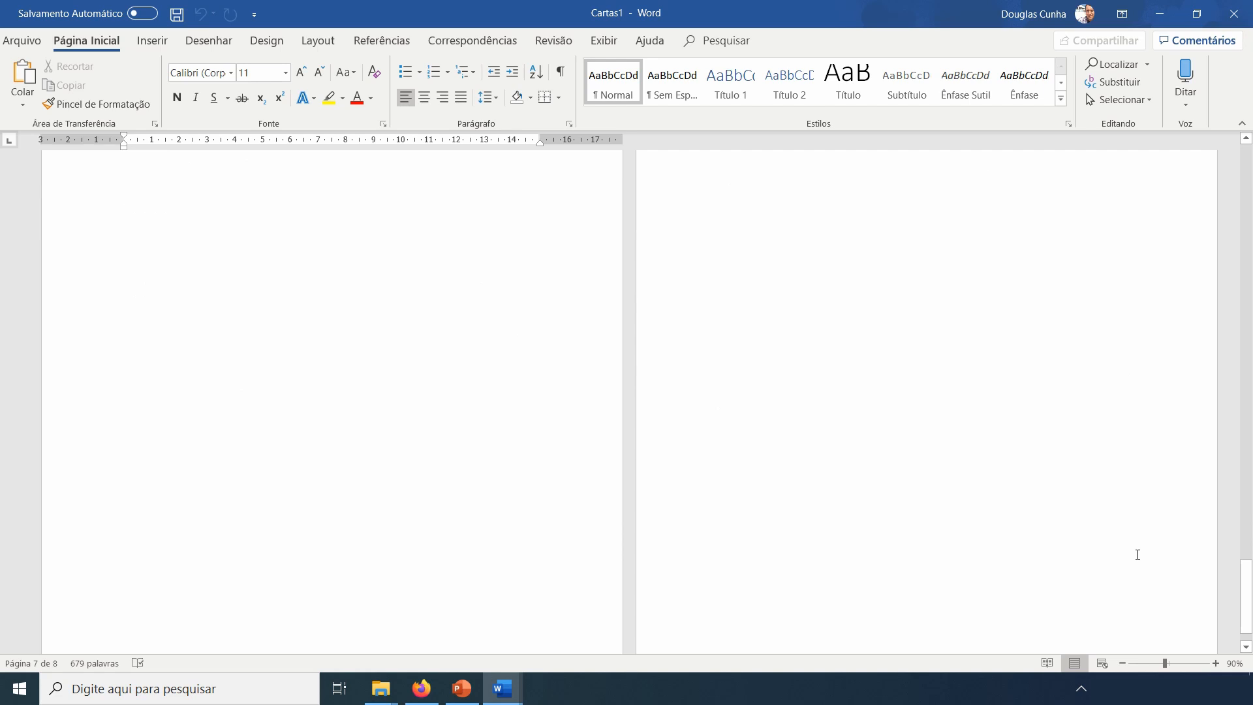
{"action": "scroll", "coordinate": [1138, 555], "scroll_direction": "down", "scroll_amount": 2}
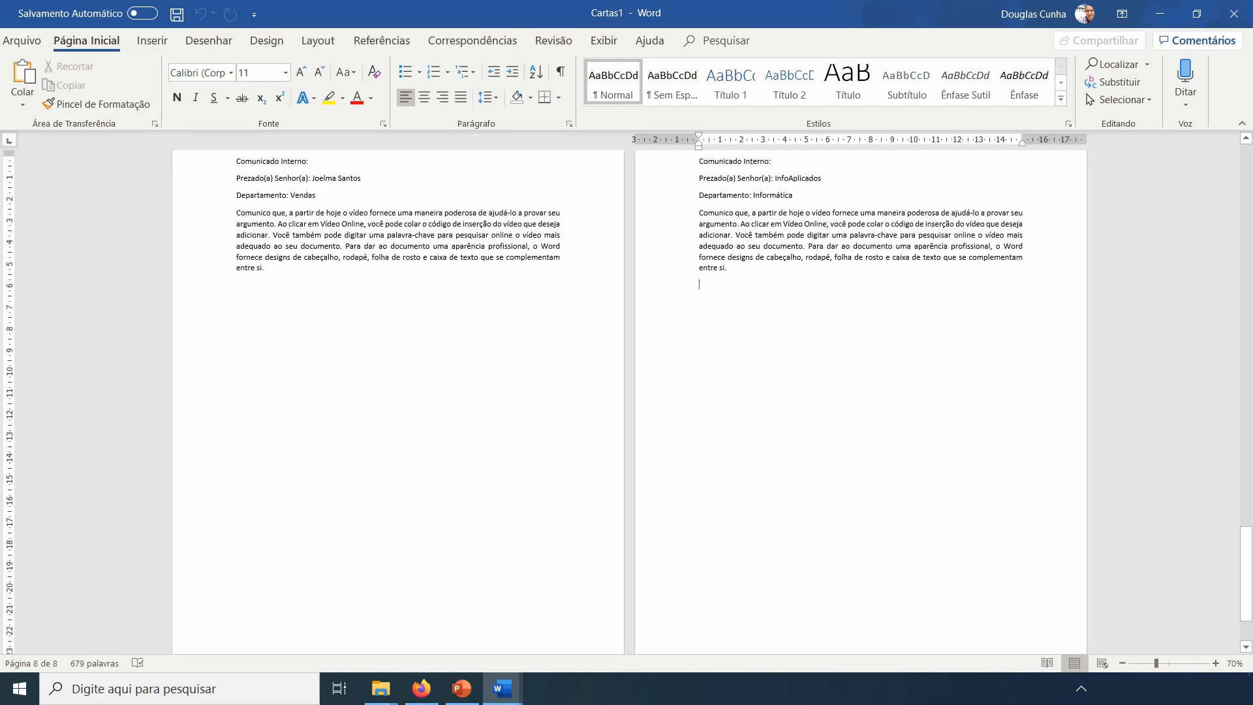